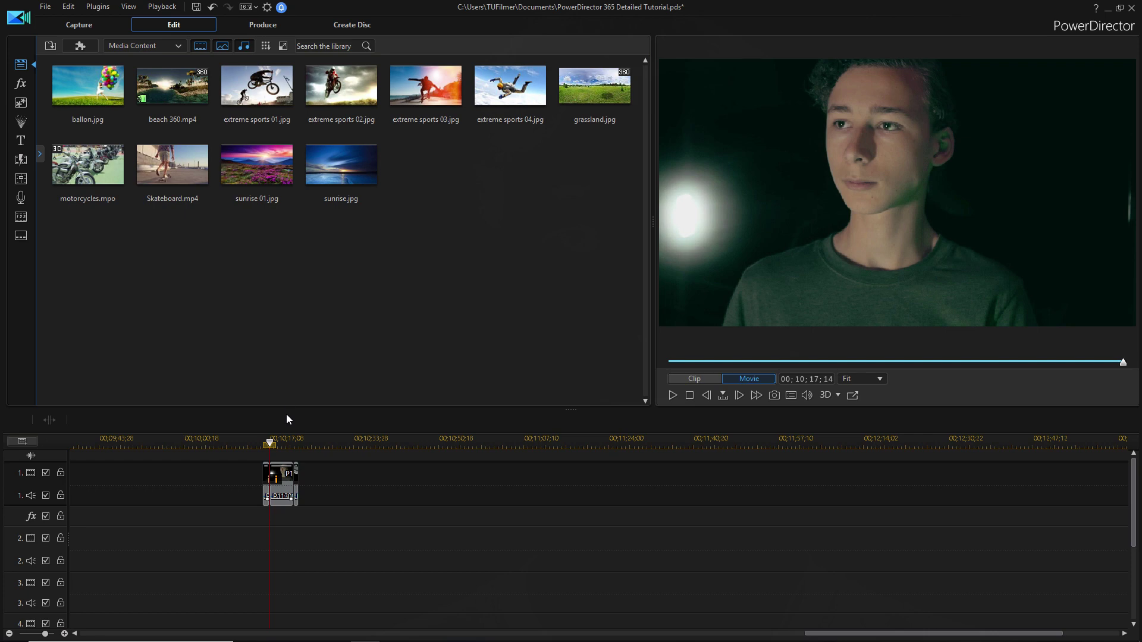
Step: Open the Effect Room so the library lists all 148 video effects
click(20, 83)
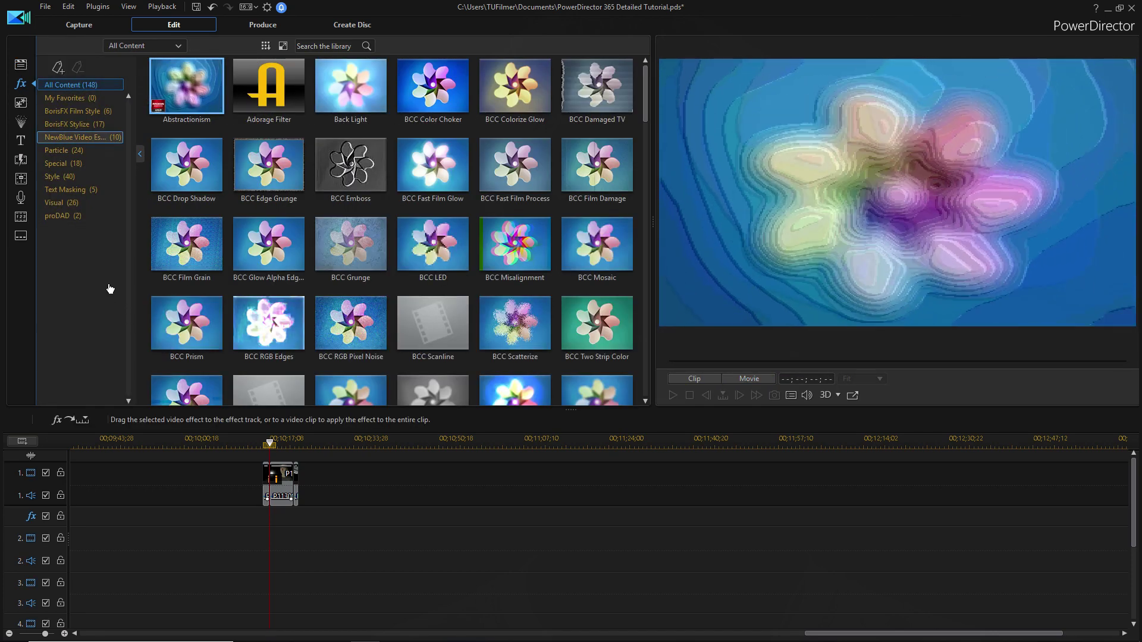
Step: Drag BCC Fast Film Glow from BorisFX Film Style onto the clip on video track 1
click(105, 113)
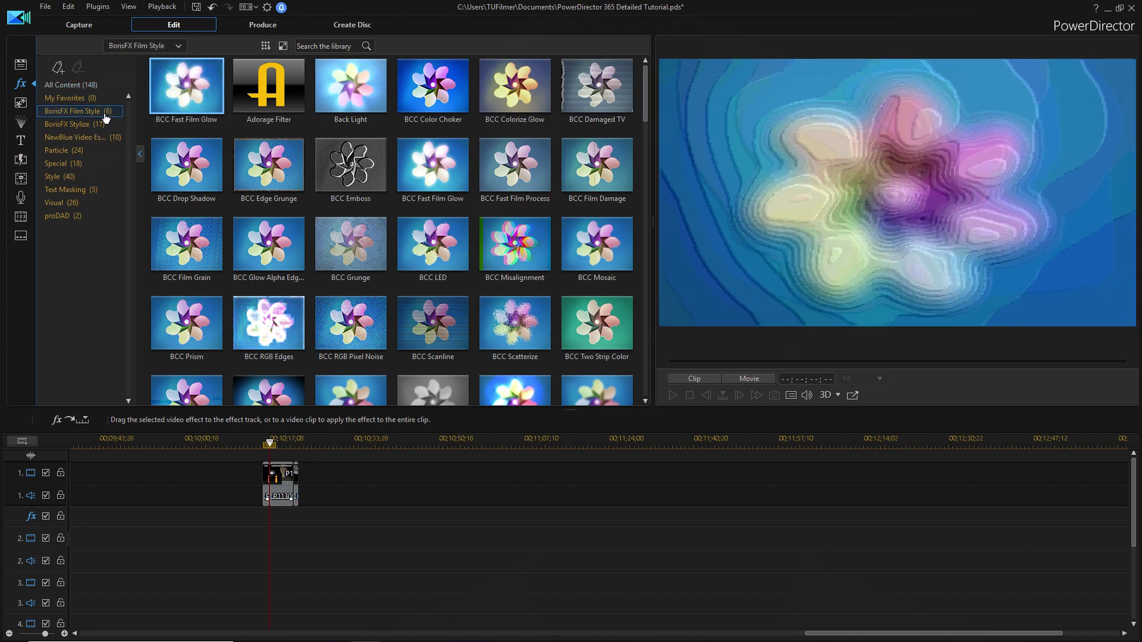
click(76, 124)
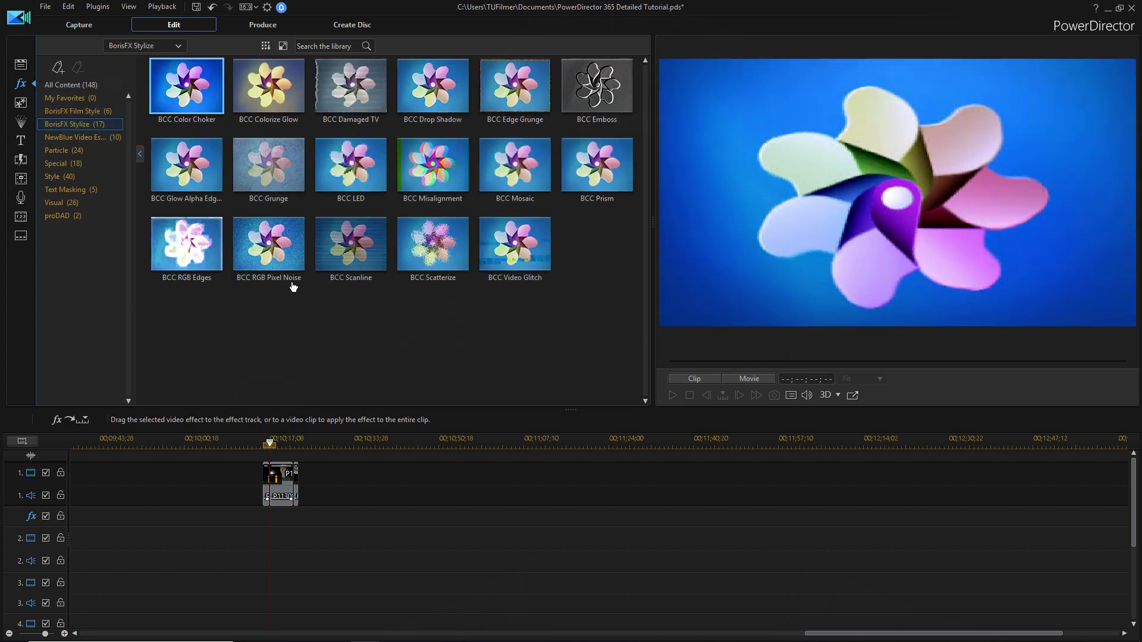
click(106, 113)
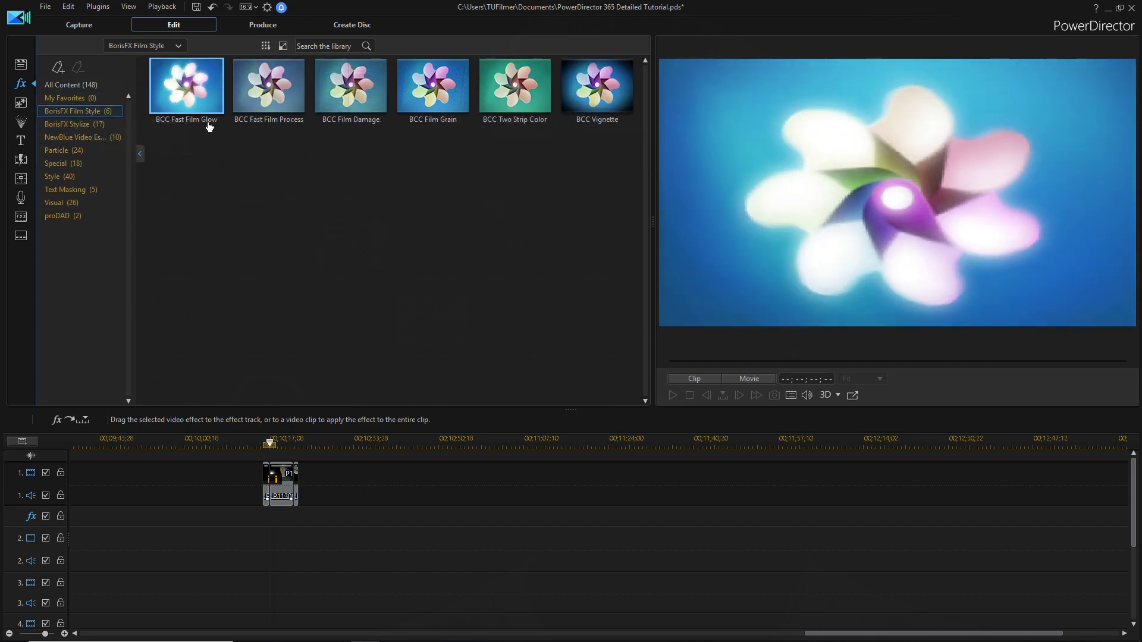
drag(209, 126, 283, 478)
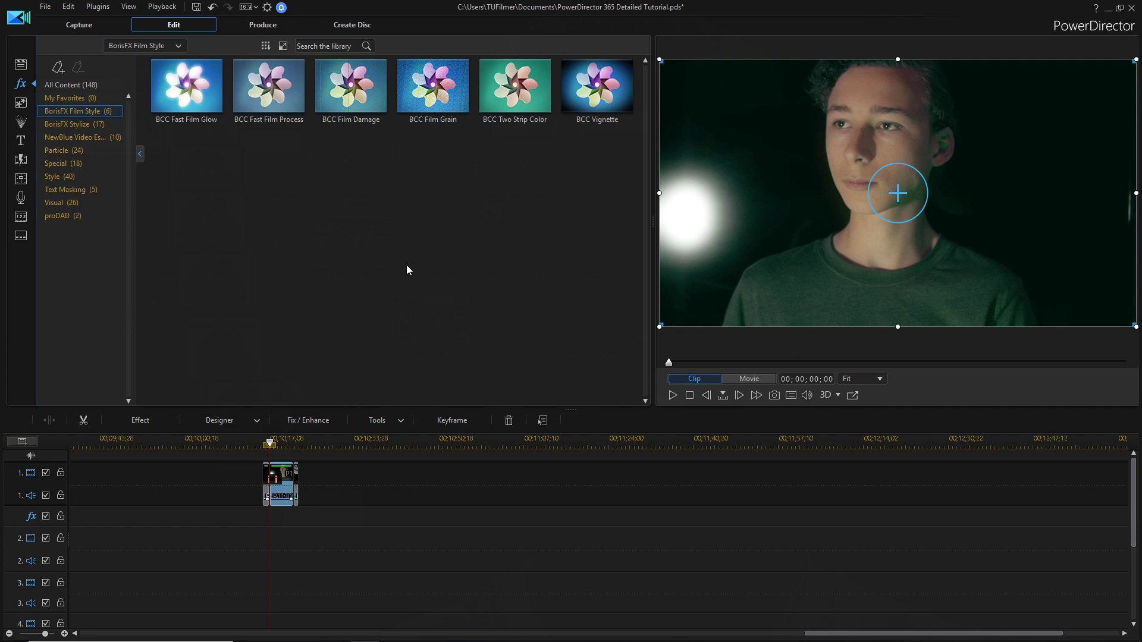
Step: Open the Fast Film Glow settings and change the glow colour to blue
click(120, 422)
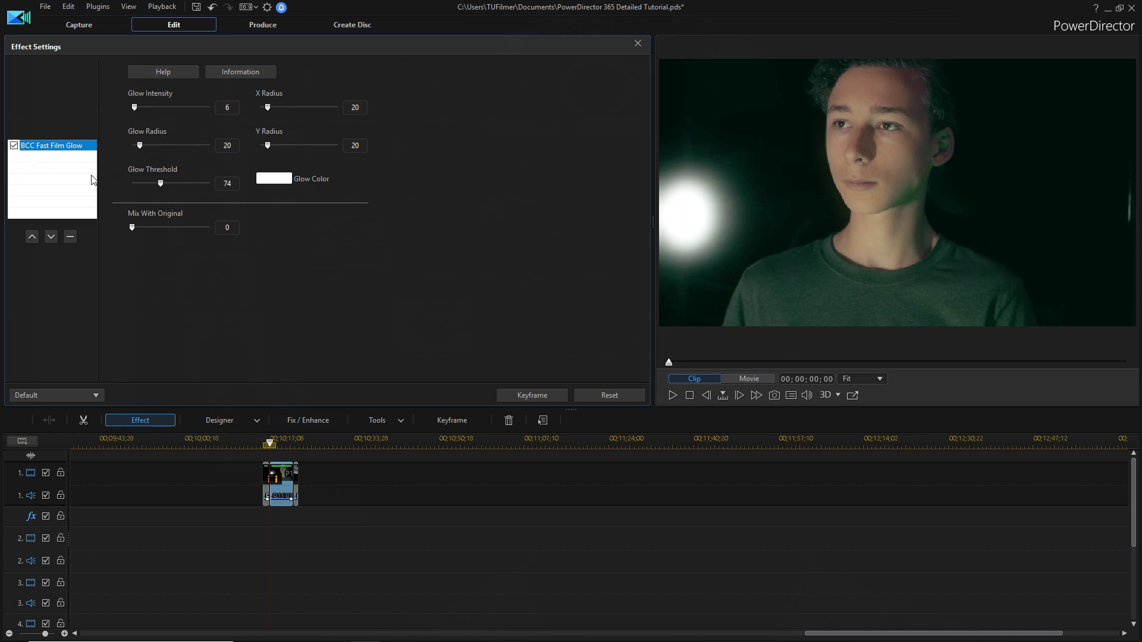
click(276, 188)
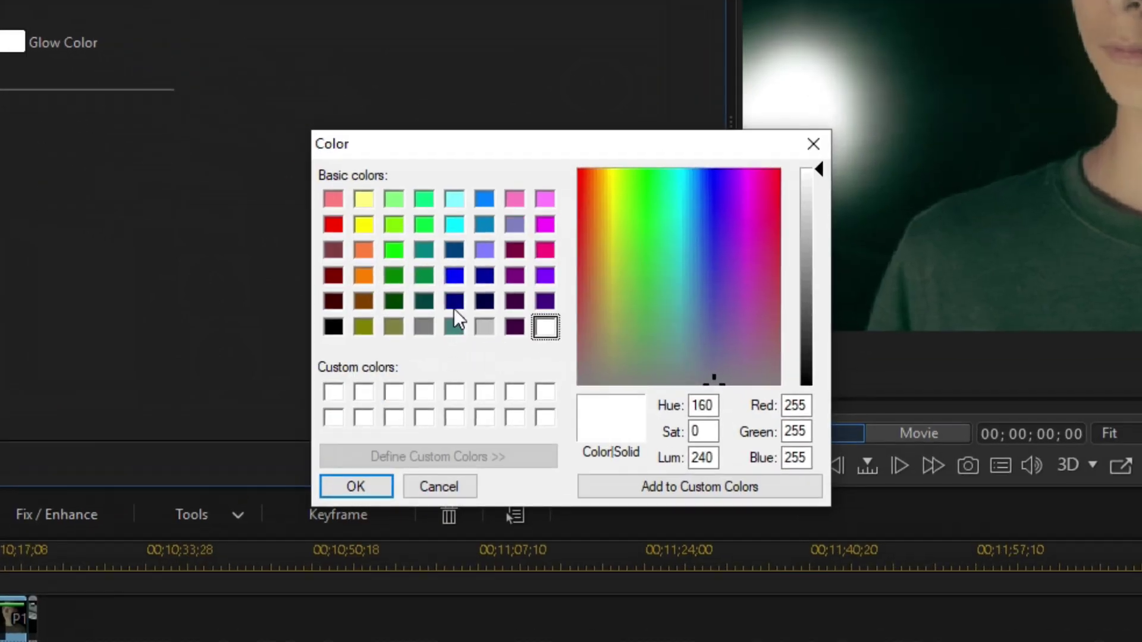
click(504, 295)
click(449, 415)
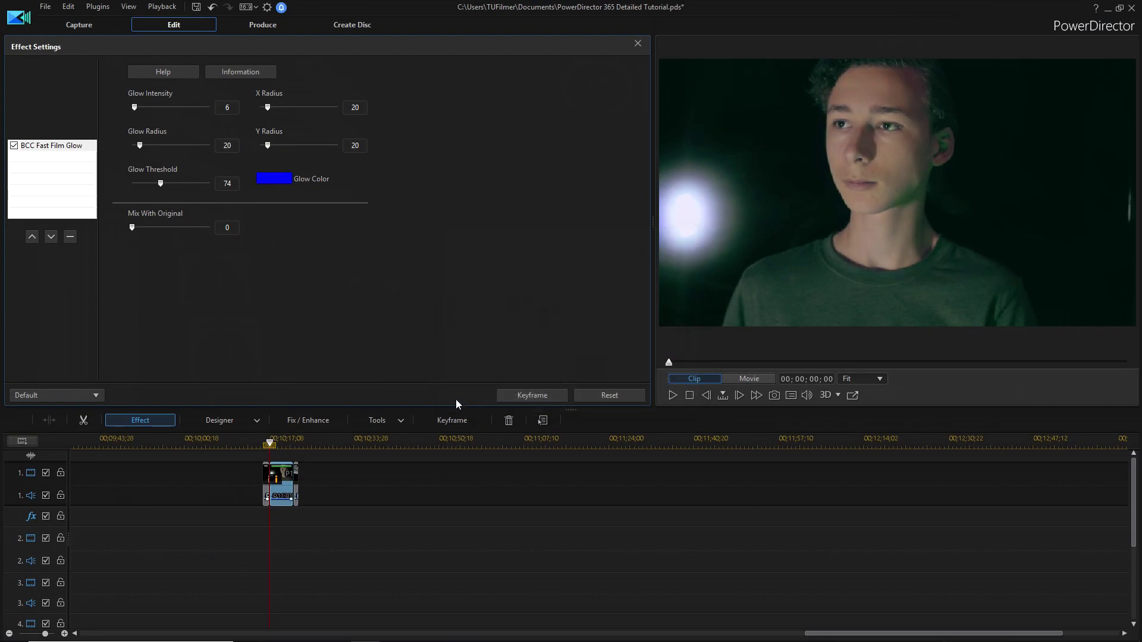
Step: Set glow intensity 200, radius 124, threshold 173, X radius 73 and Y radius 0
drag(135, 108, 305, 113)
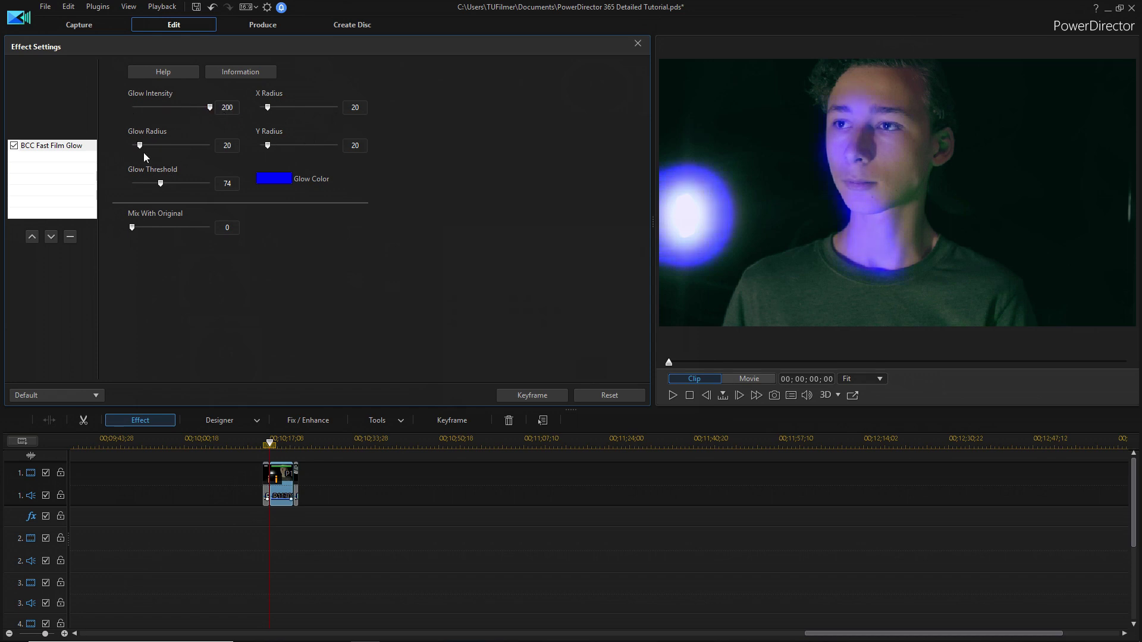
drag(160, 184, 195, 188)
drag(140, 145, 177, 148)
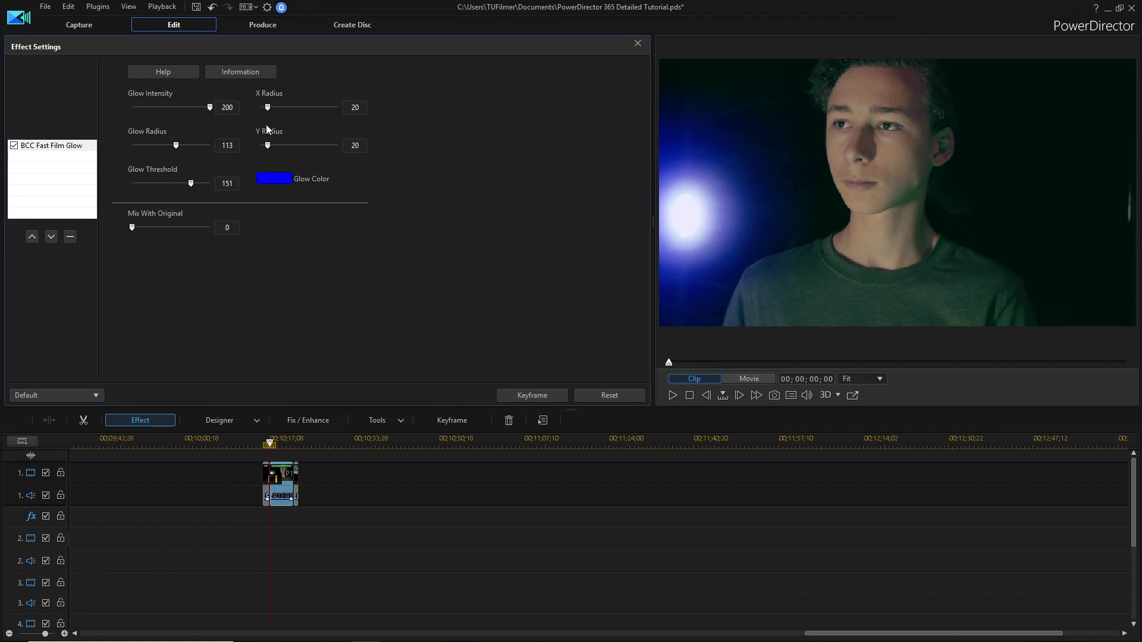
drag(265, 148, 260, 148)
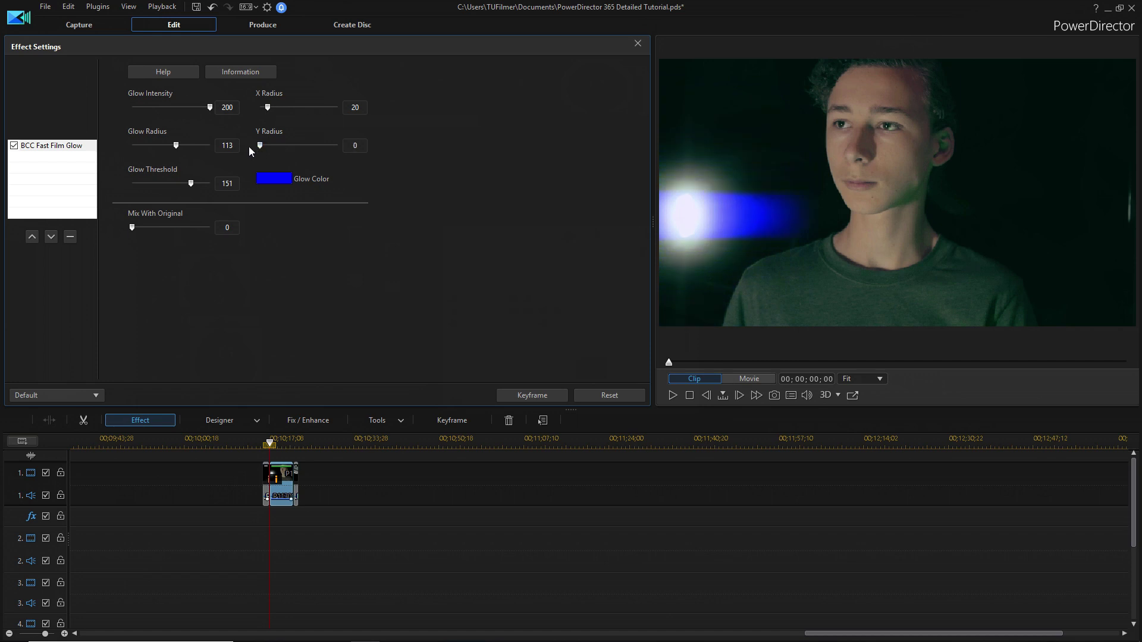
drag(268, 109, 290, 111)
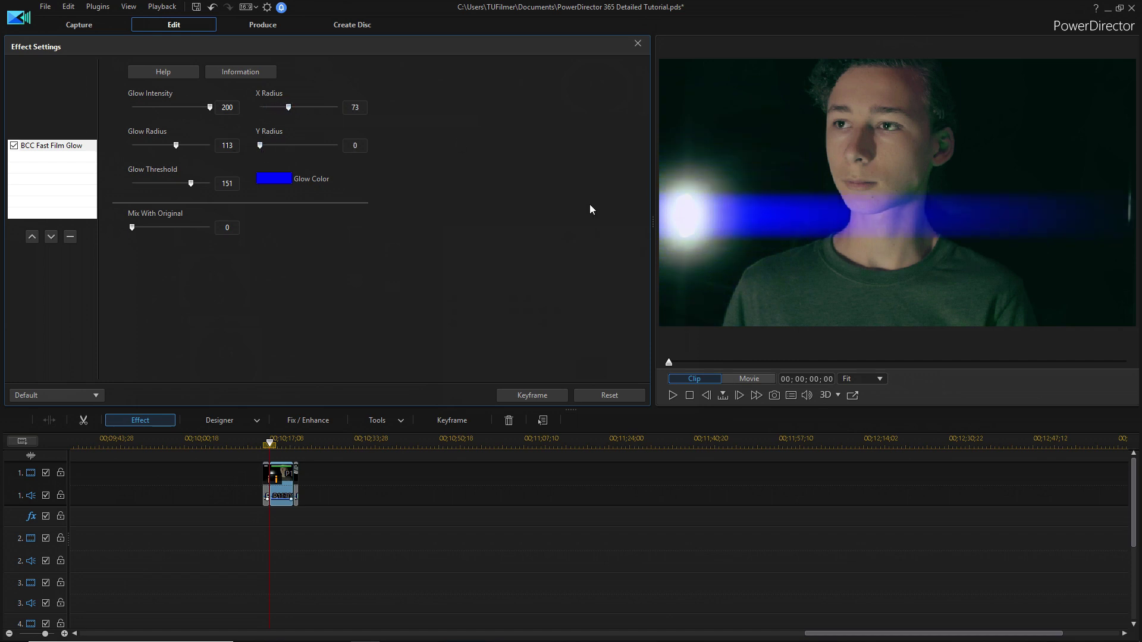
drag(193, 186, 200, 189)
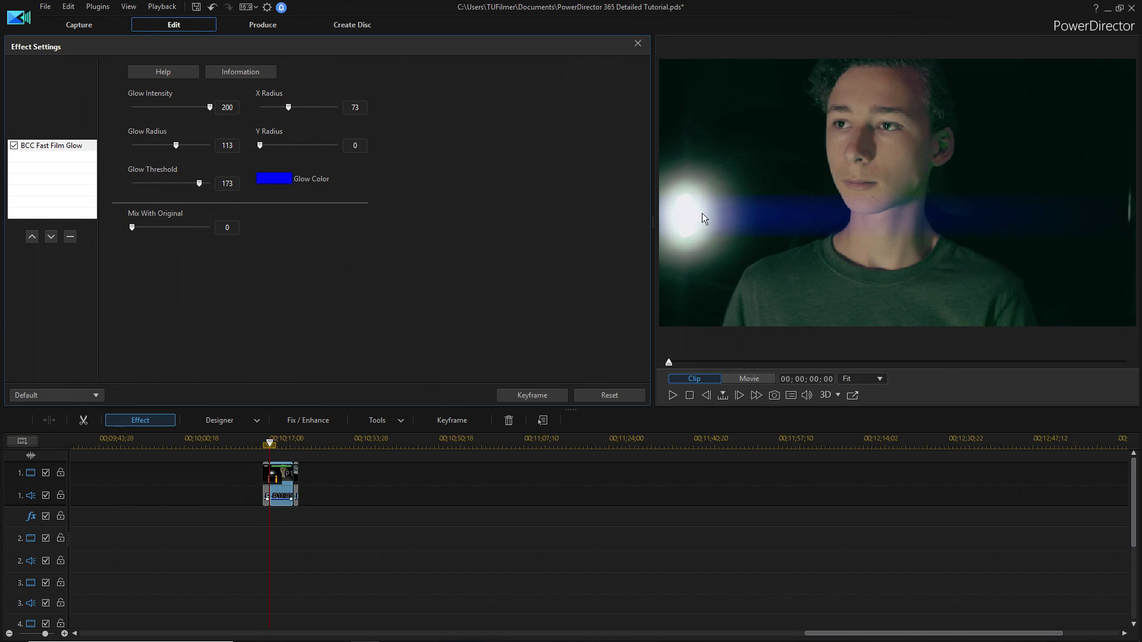
drag(175, 145, 179, 145)
click(637, 43)
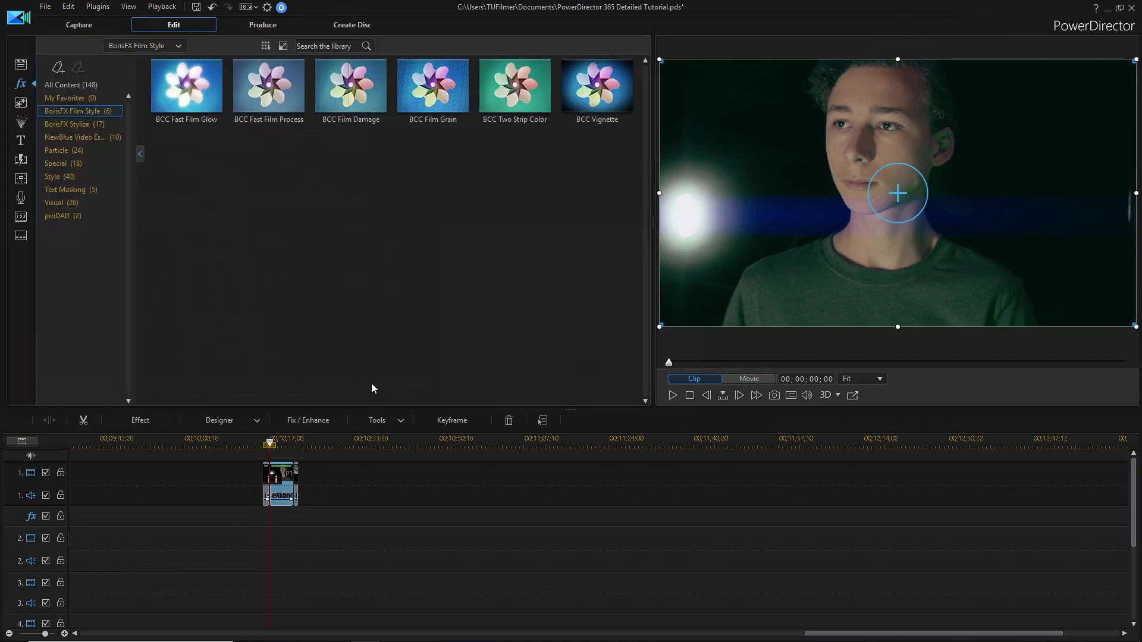
Step: Apply BCC Fast Film Glow to the strip-light clip with Glow Intensity 2
drag(186, 86, 298, 486)
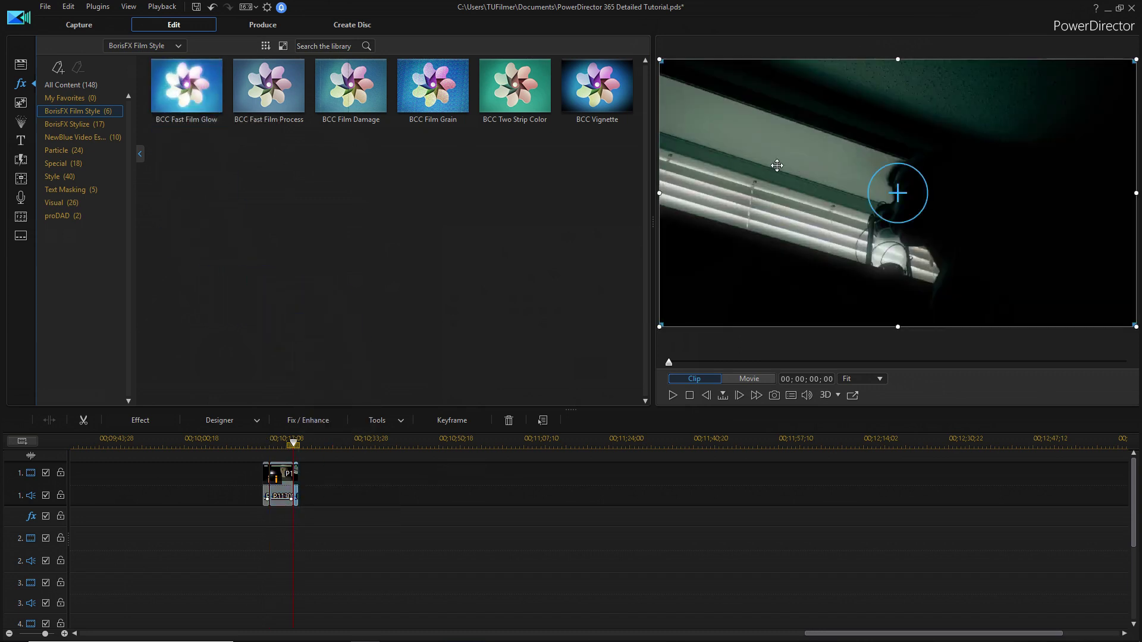
click(140, 420)
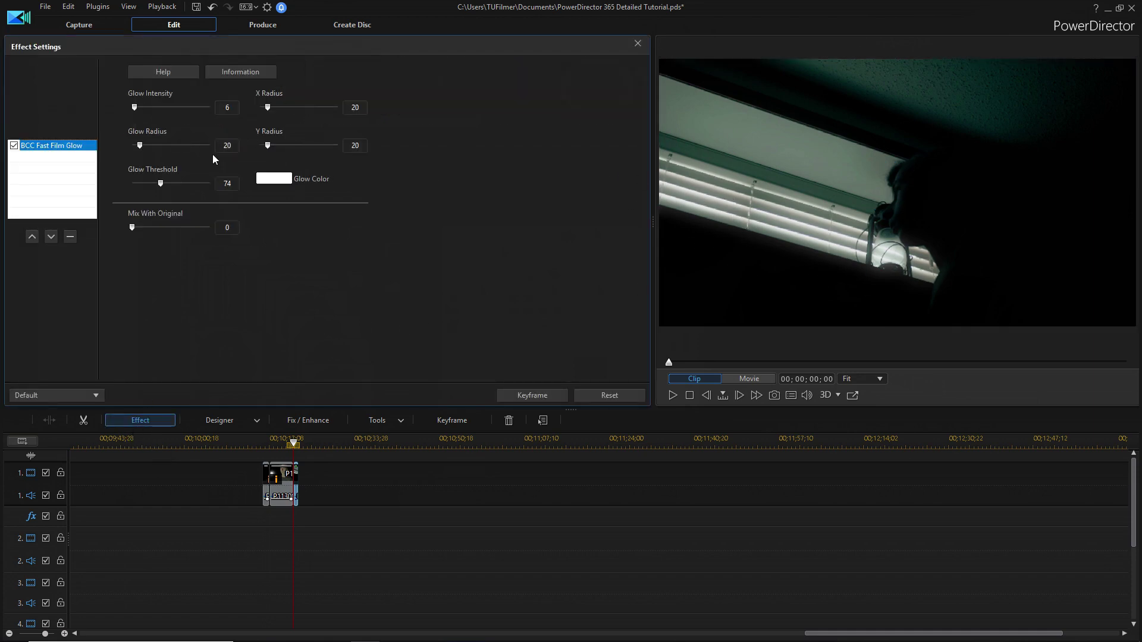
click(215, 108)
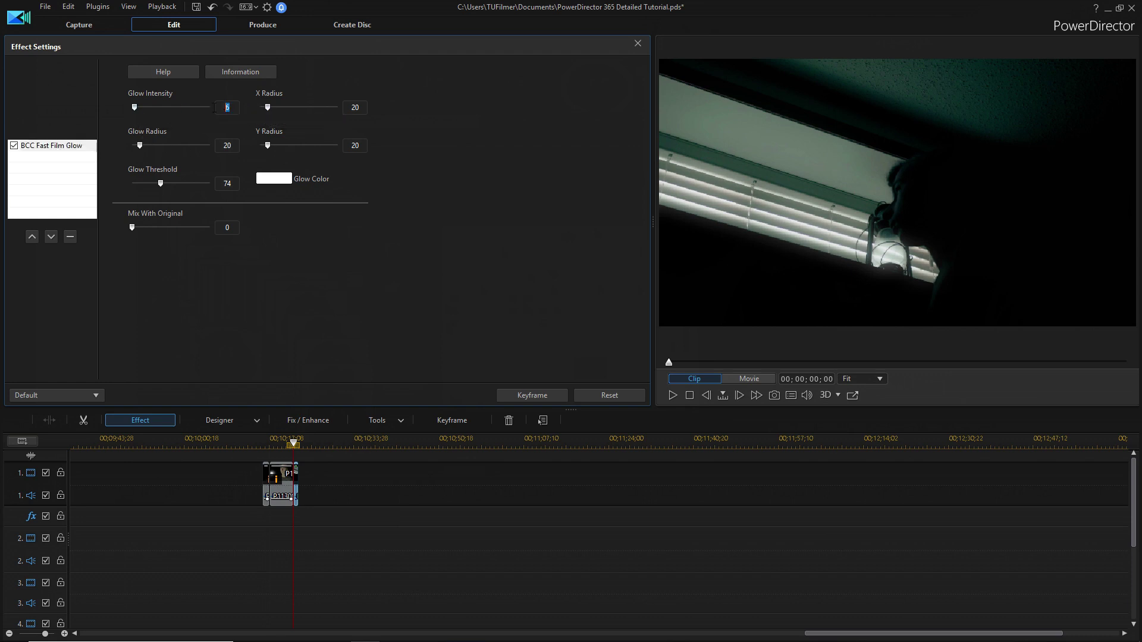
key(Return)
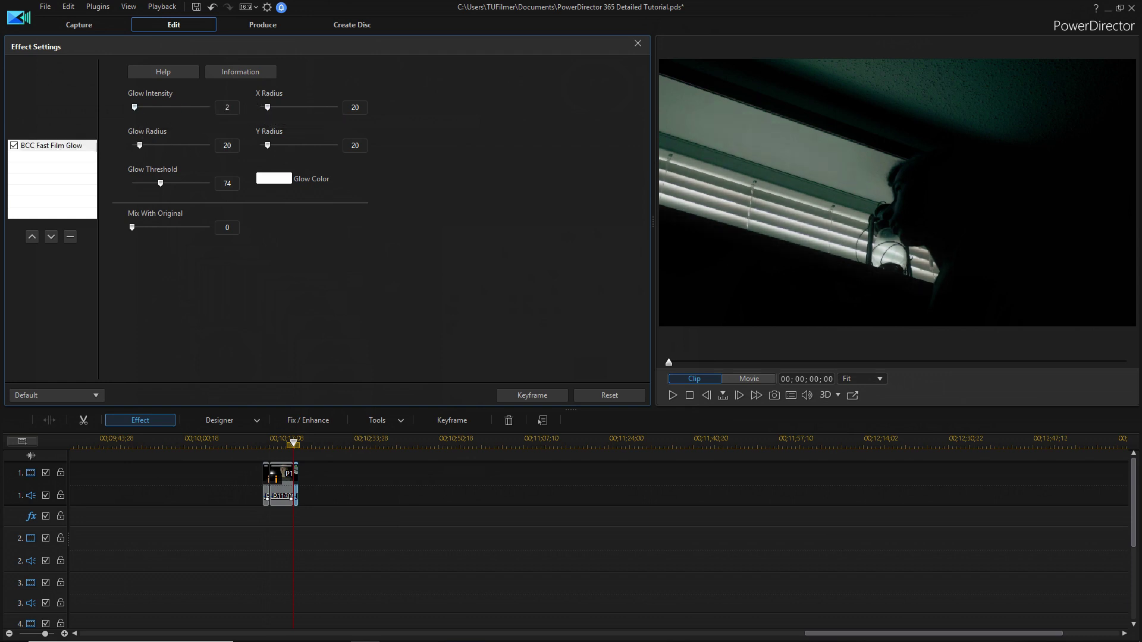
Step: Drop the glow threshold to 0, widen the radius to 102, and pick a blue glow colour
drag(155, 186, 108, 194)
drag(140, 145, 171, 147)
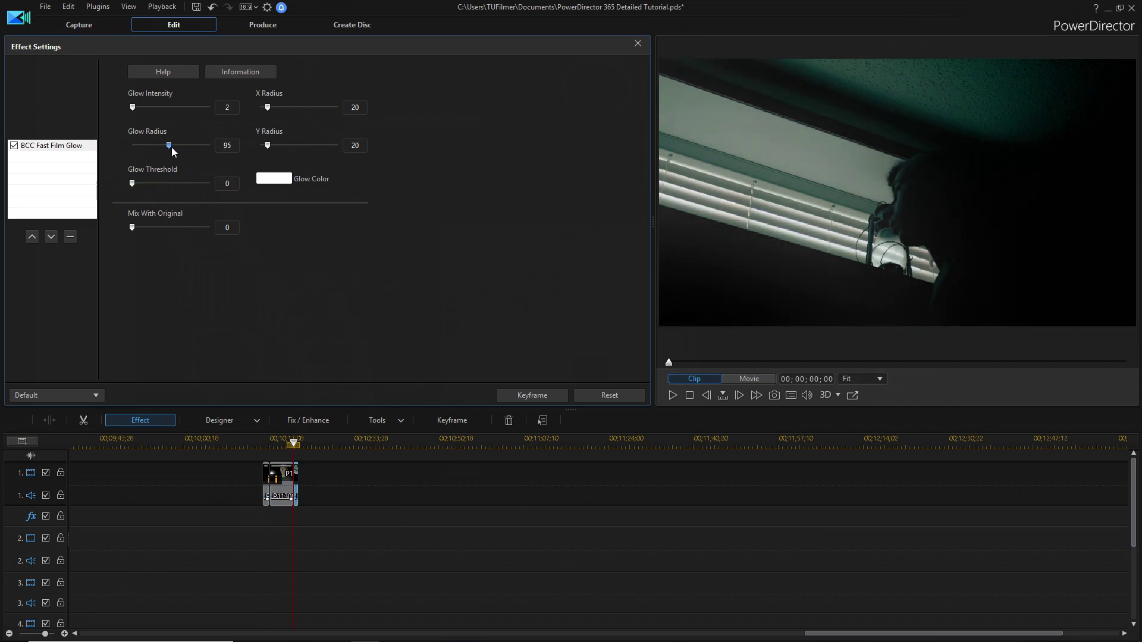
click(274, 178)
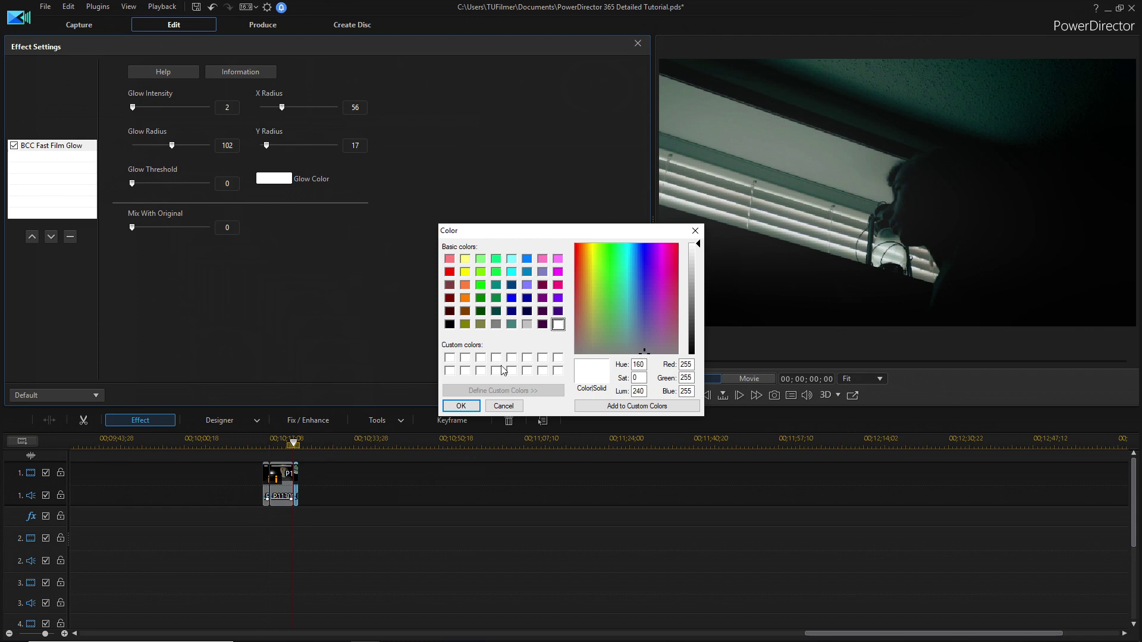
click(527, 258)
Step: Shift the glow colour to cyan and adjust the glow radius
drag(635, 245, 629, 244)
click(460, 407)
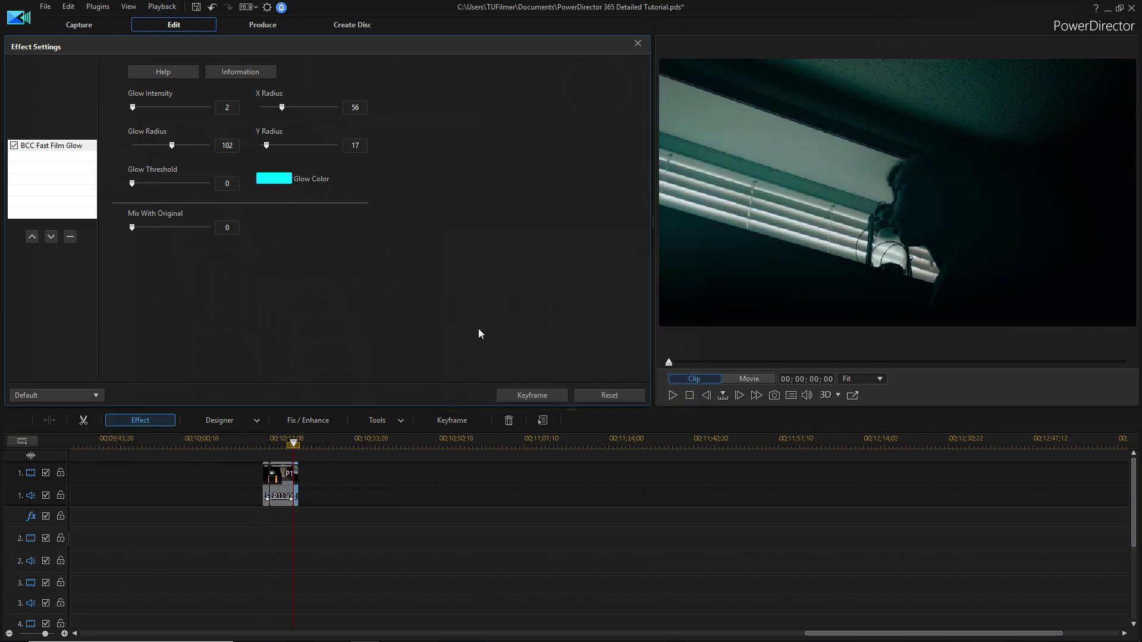
scroll(237, 107, up, 2)
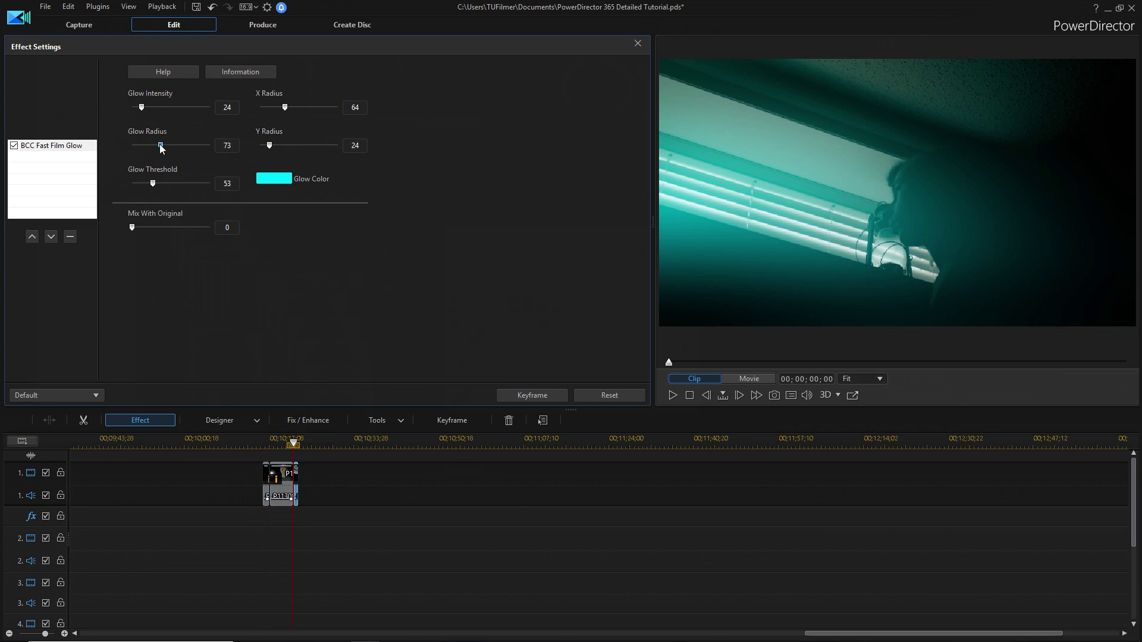
drag(161, 145, 143, 141)
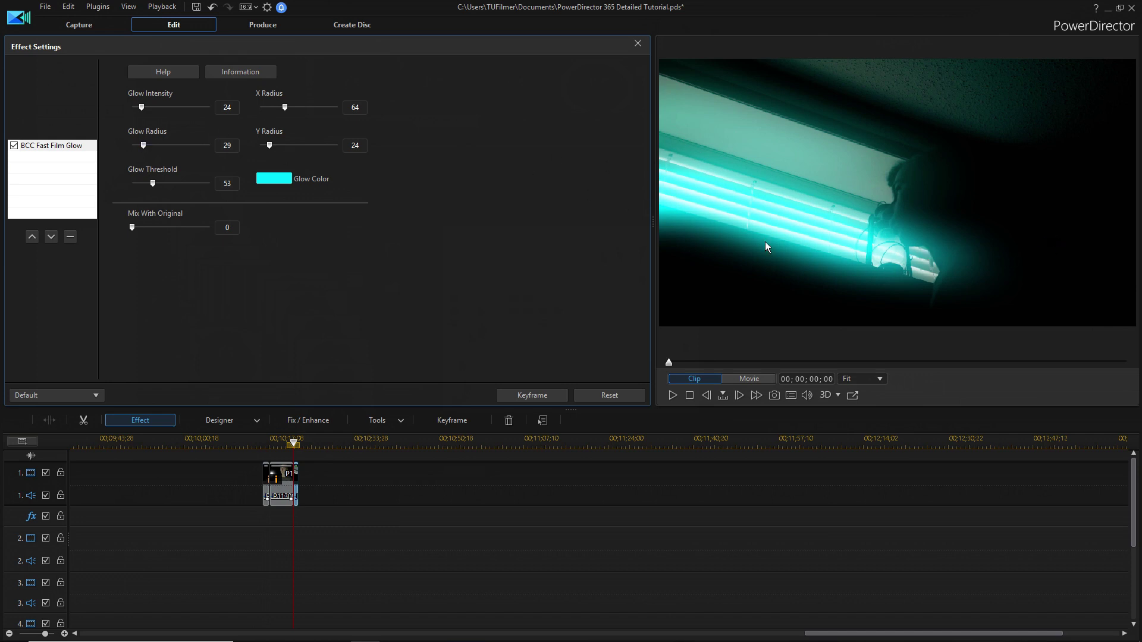
drag(151, 153, 173, 164)
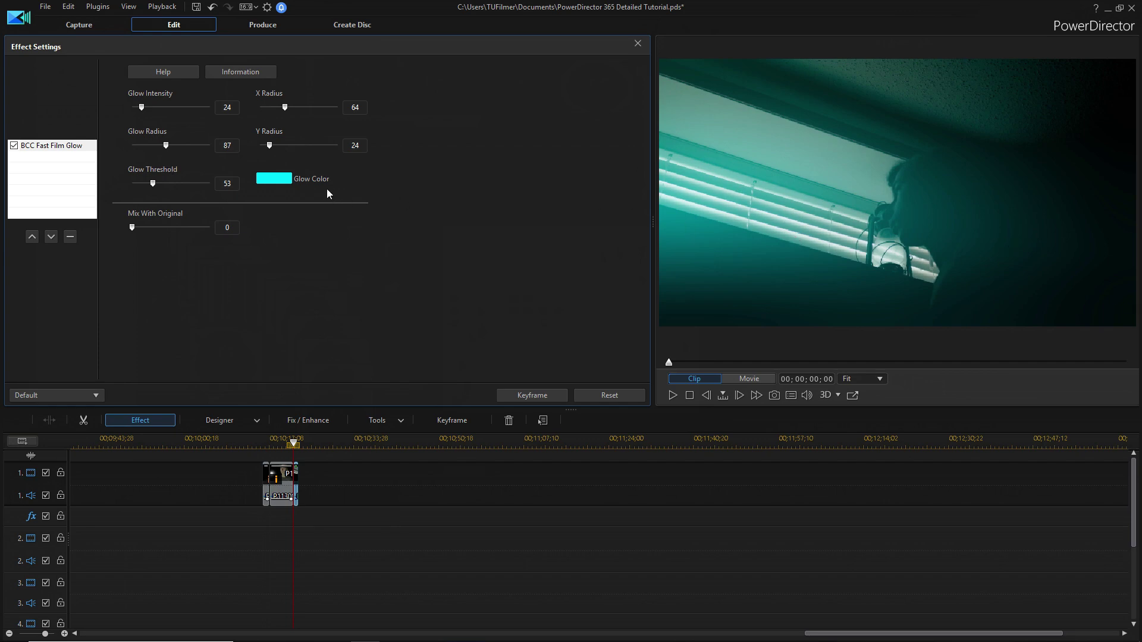
Step: Try an orange glow colour, then settle back on cyan
click(270, 180)
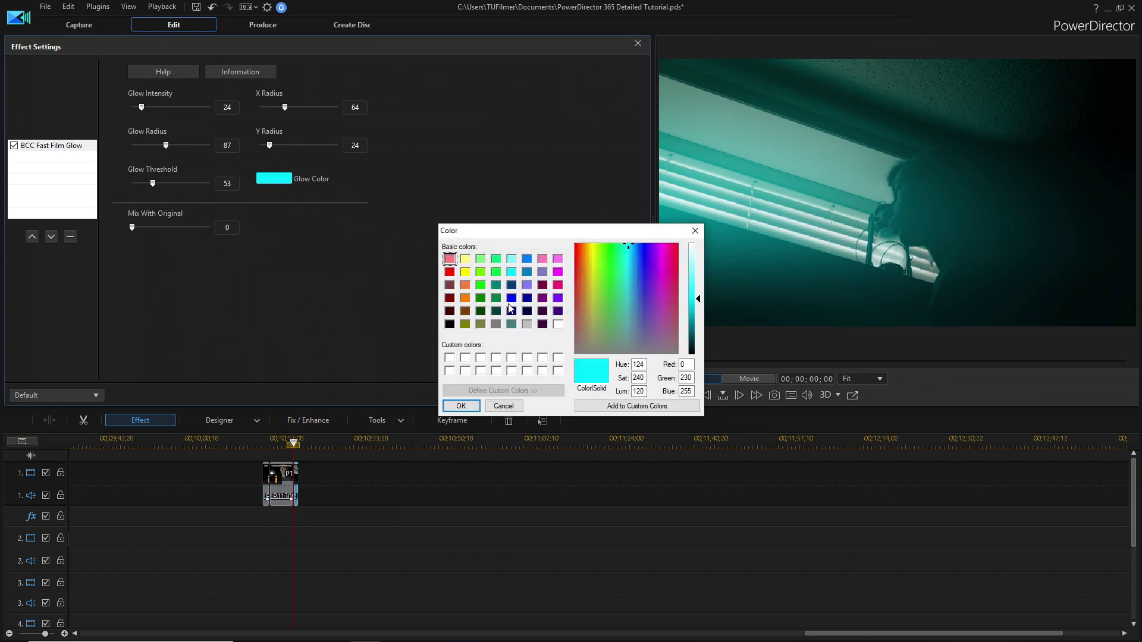
click(450, 271)
click(461, 405)
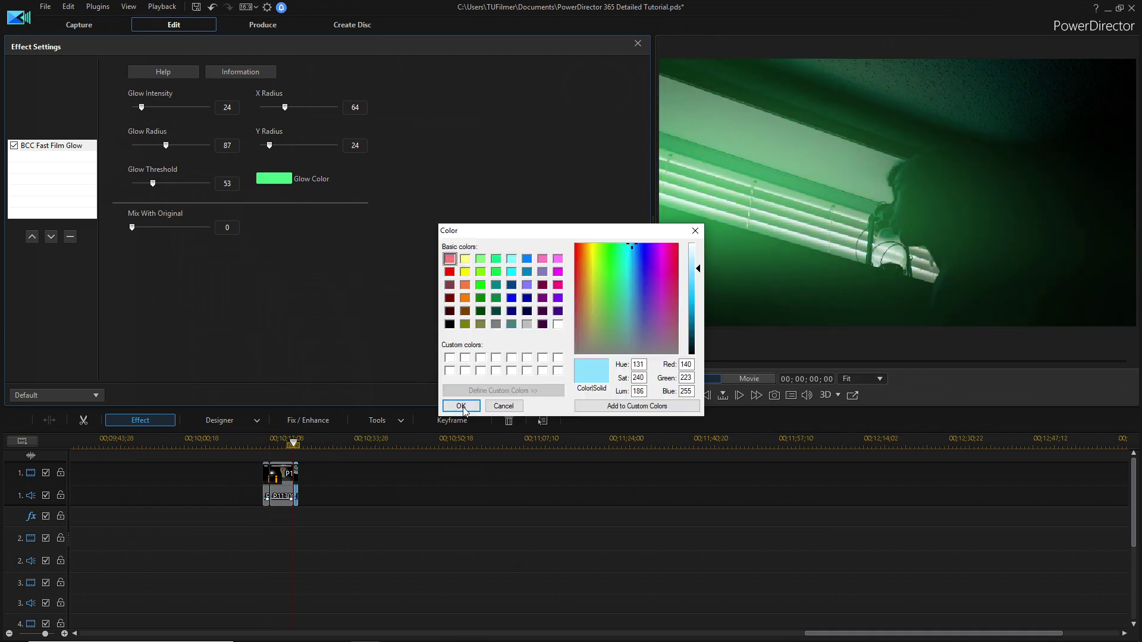
click(461, 405)
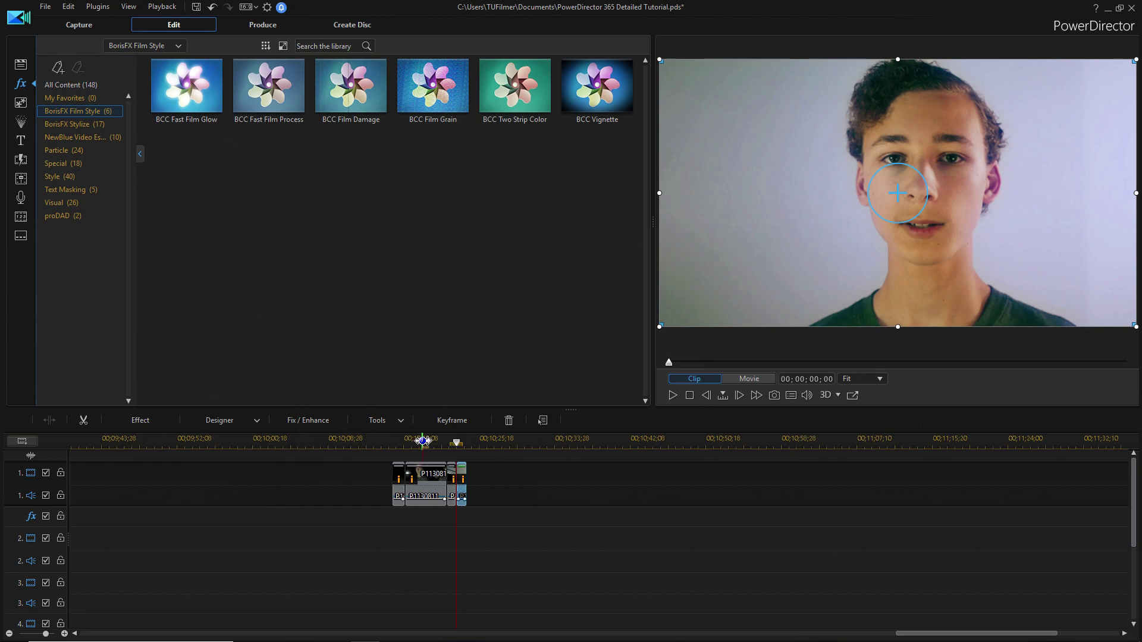
Step: Preview the glowing clip and open the short clip's effect settings
click(422, 440)
click(462, 496)
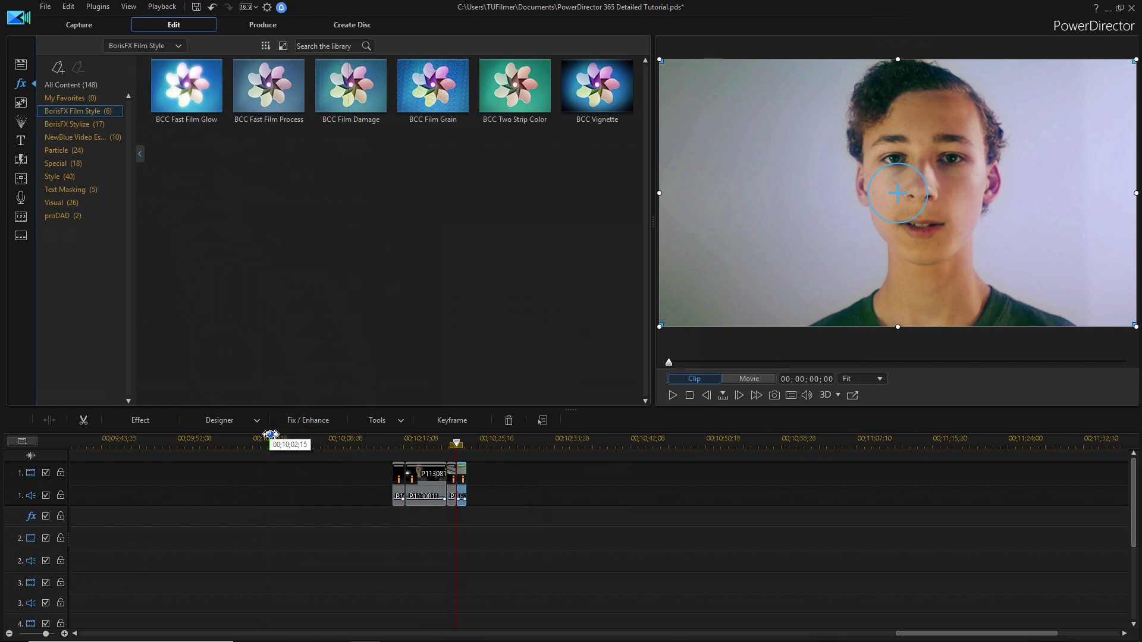
click(143, 421)
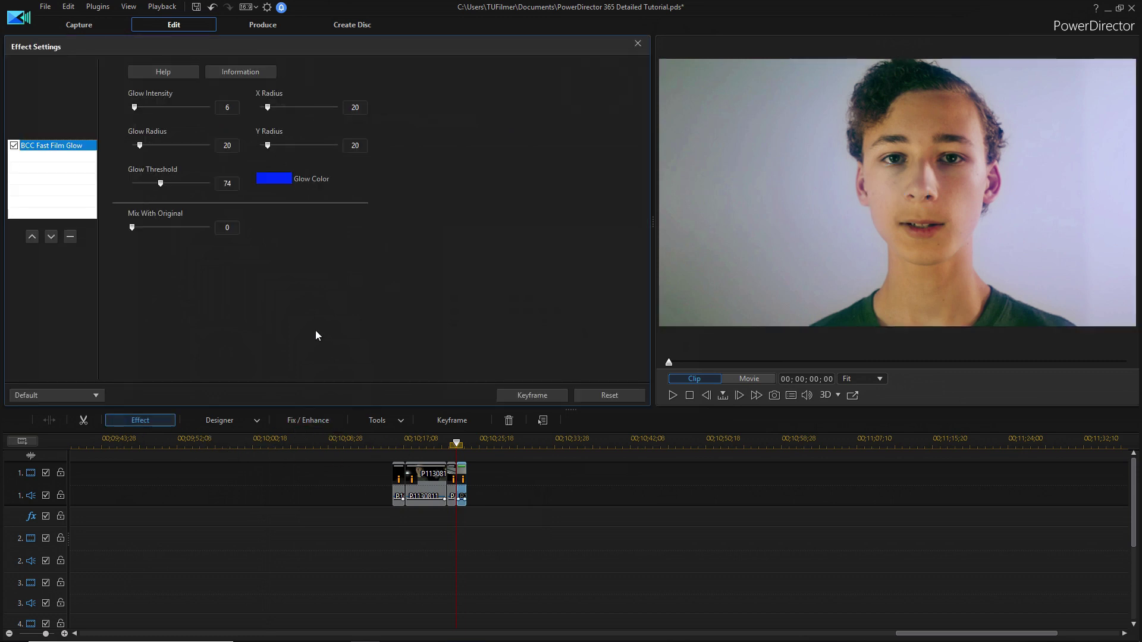
click(275, 178)
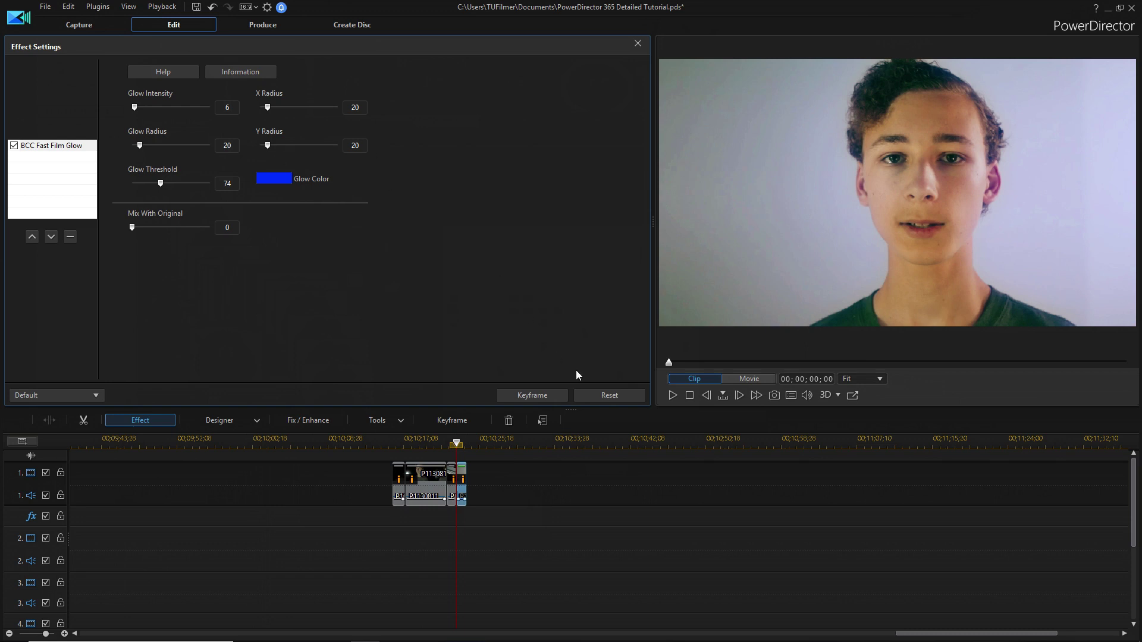
Step: Toggle the Fast Film Glow off and on to compare, then delete the short clip
click(14, 145)
click(13, 145)
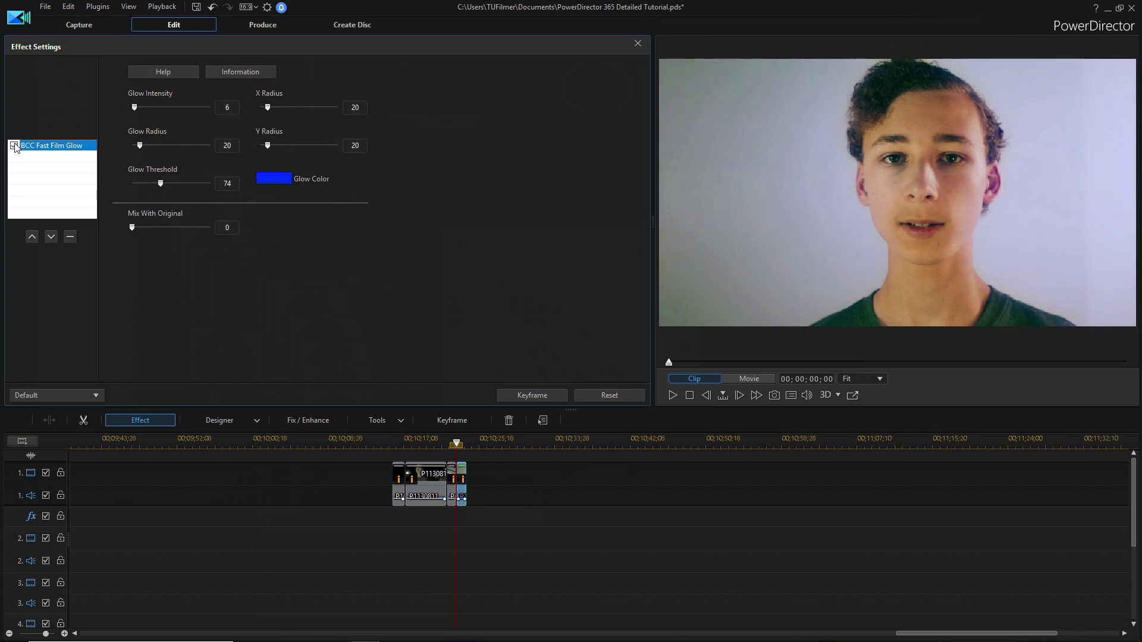
click(14, 145)
click(14, 145)
click(14, 145)
click(13, 146)
click(13, 145)
click(14, 145)
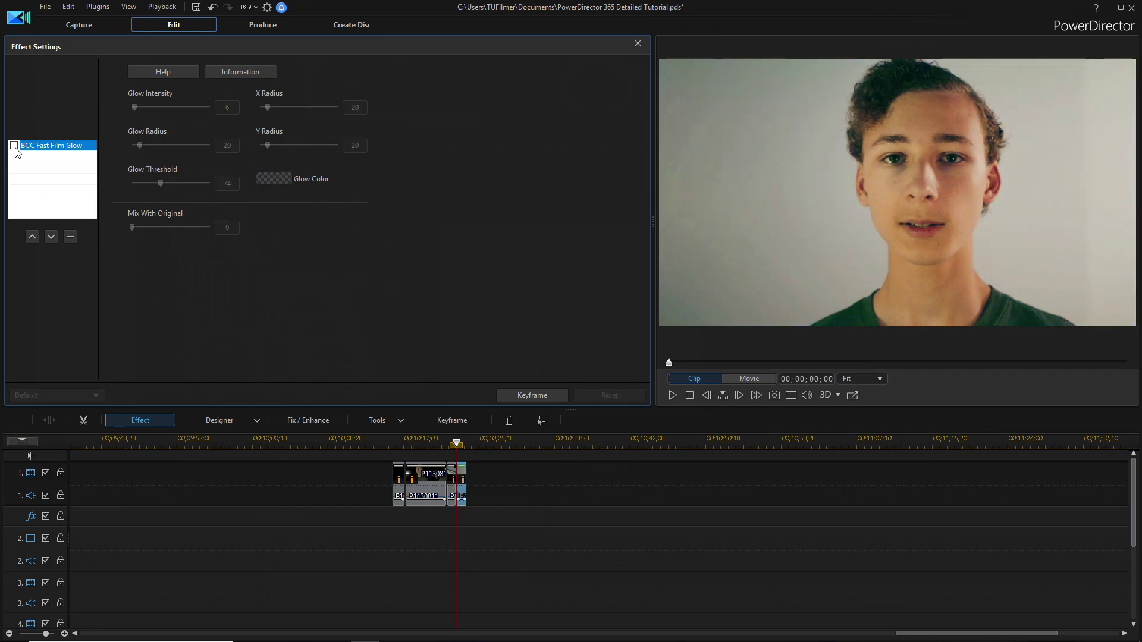
click(14, 145)
key(Return)
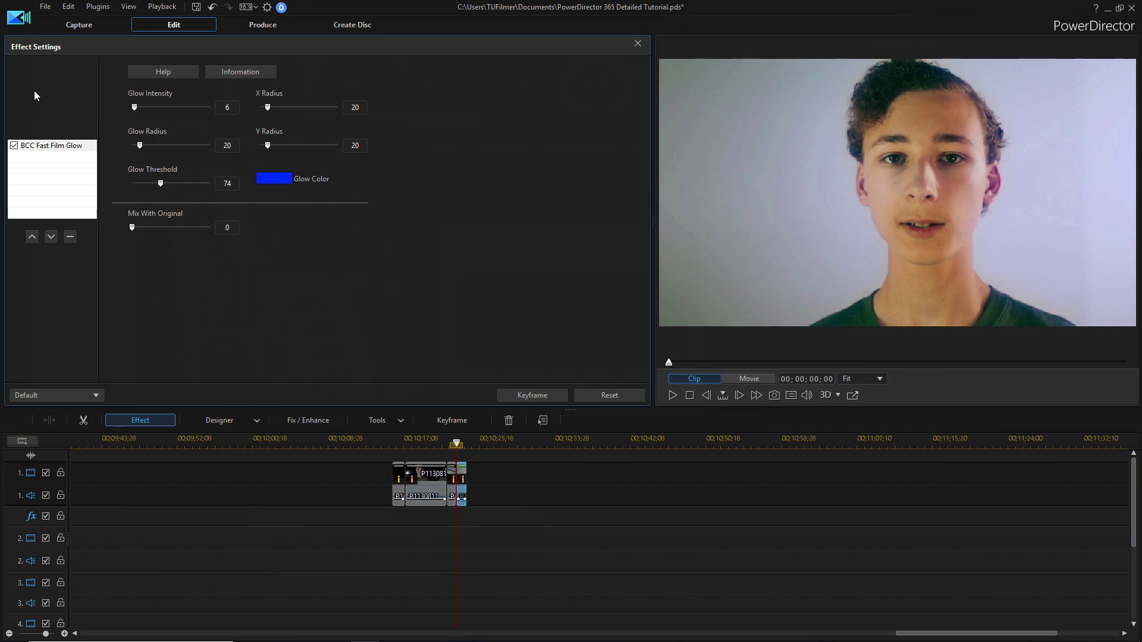
key(Delete)
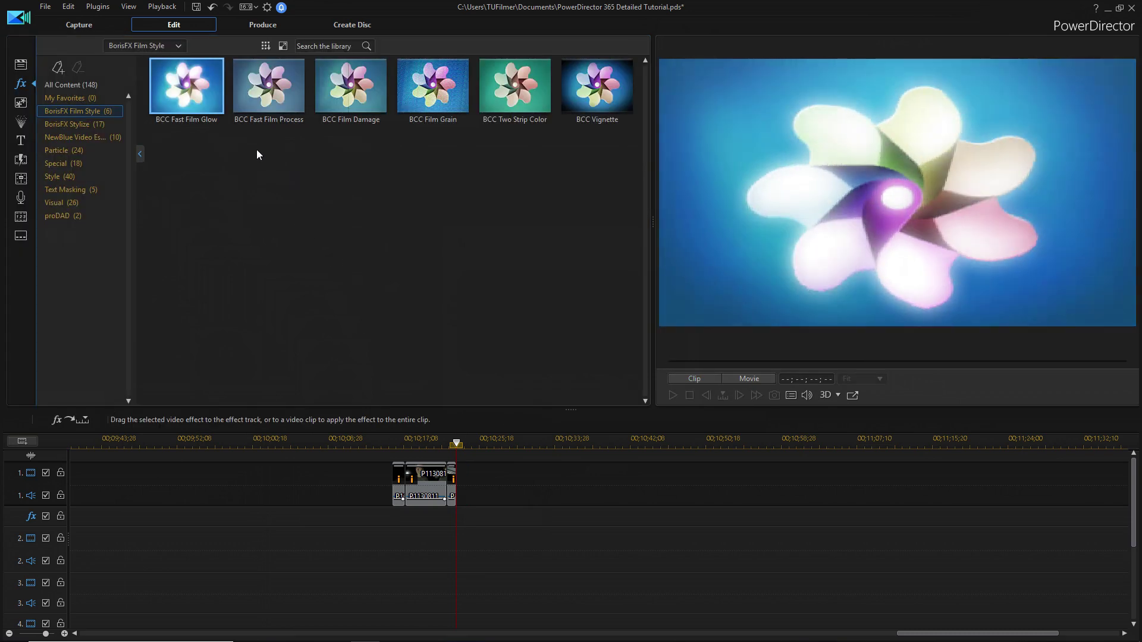
Step: Apply BCC Fast Film Glow to the first clip with threshold lowered and a green glow
mouse_move(186, 85)
mouse_down()
mouse_move(377, 326)
mouse_move(395, 482)
mouse_up()
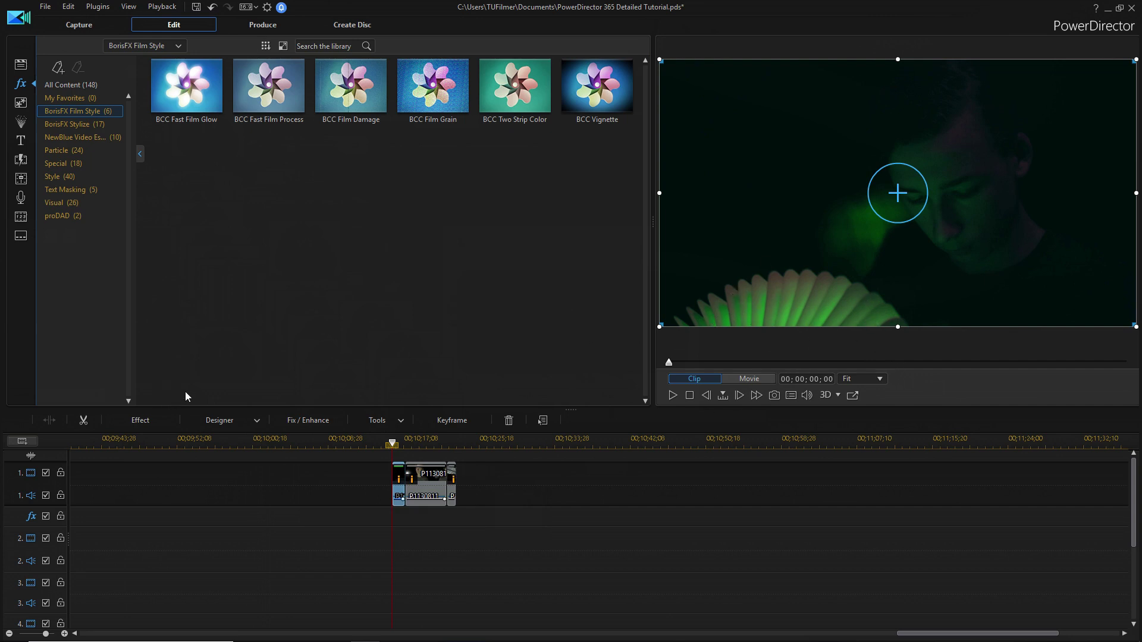
click(145, 418)
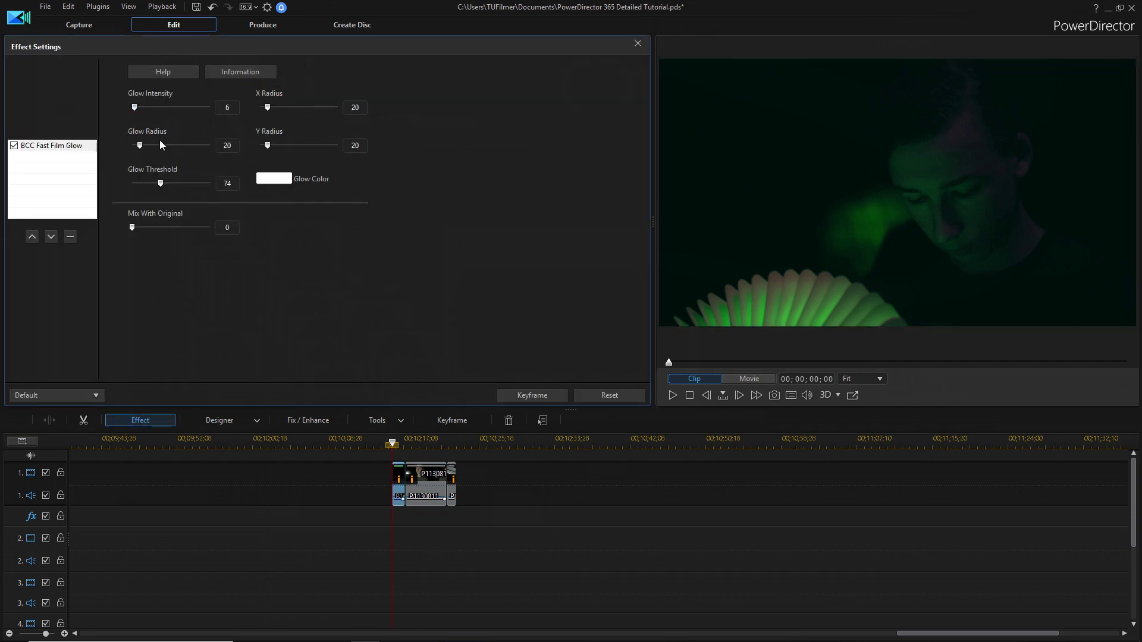
drag(160, 183, 119, 180)
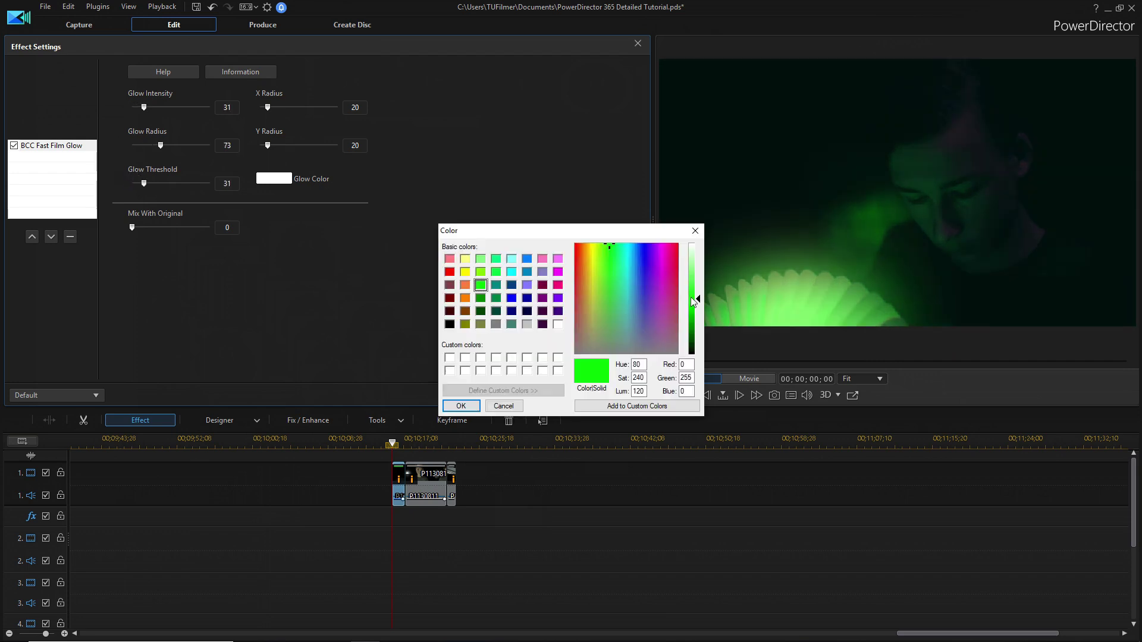
drag(697, 298, 696, 310)
click(455, 406)
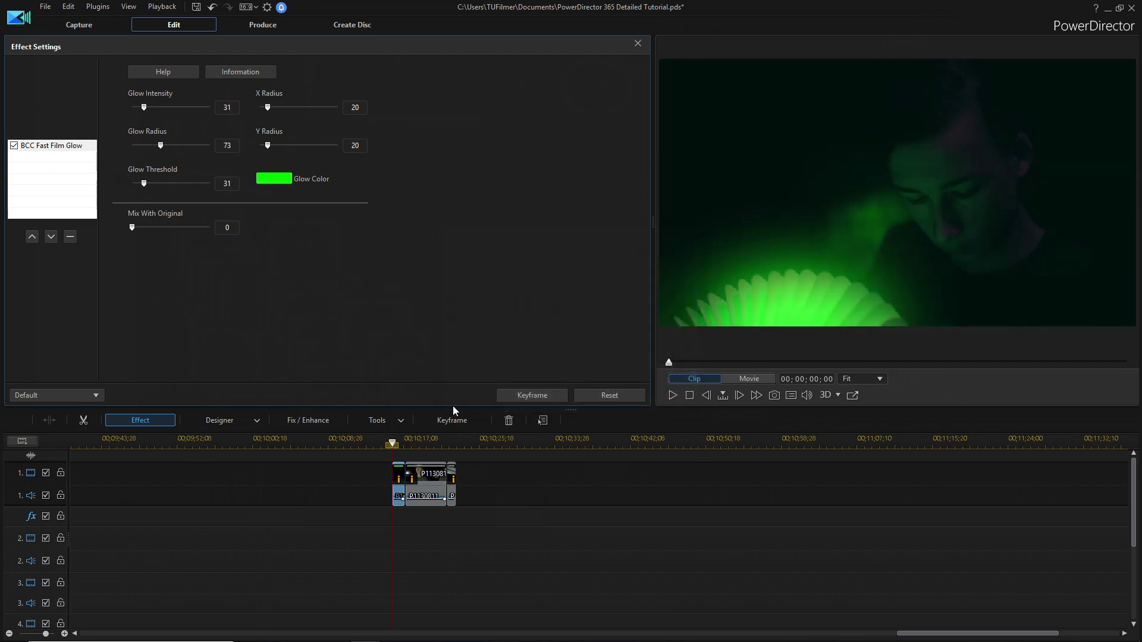
Step: Try a white glow colour, then switch back to the basic green
click(275, 187)
click(558, 325)
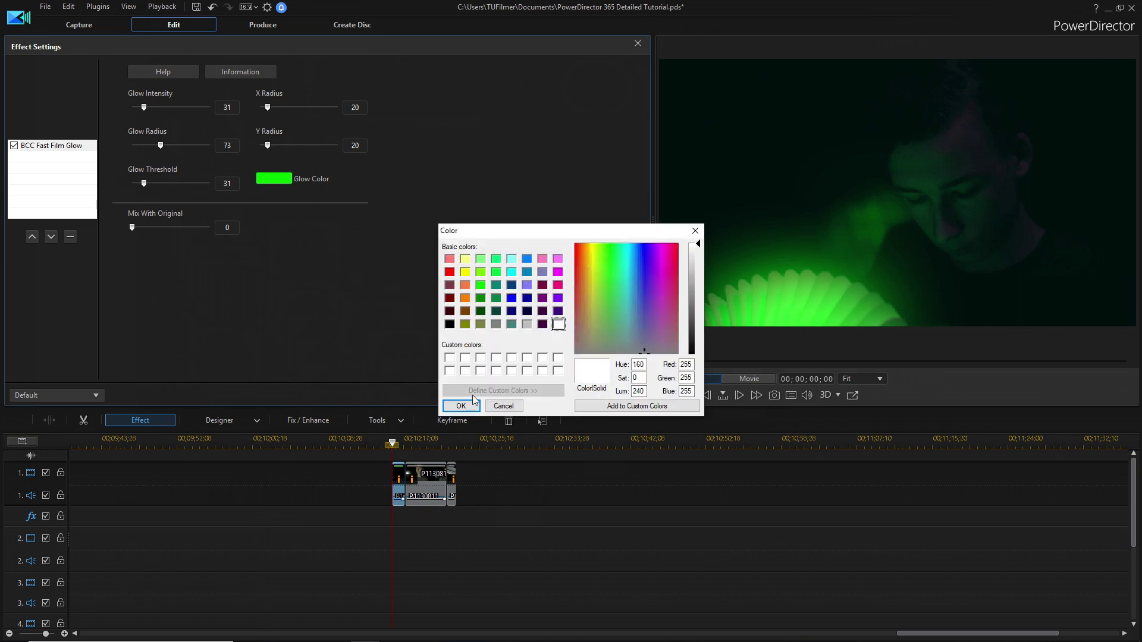
click(472, 403)
click(274, 179)
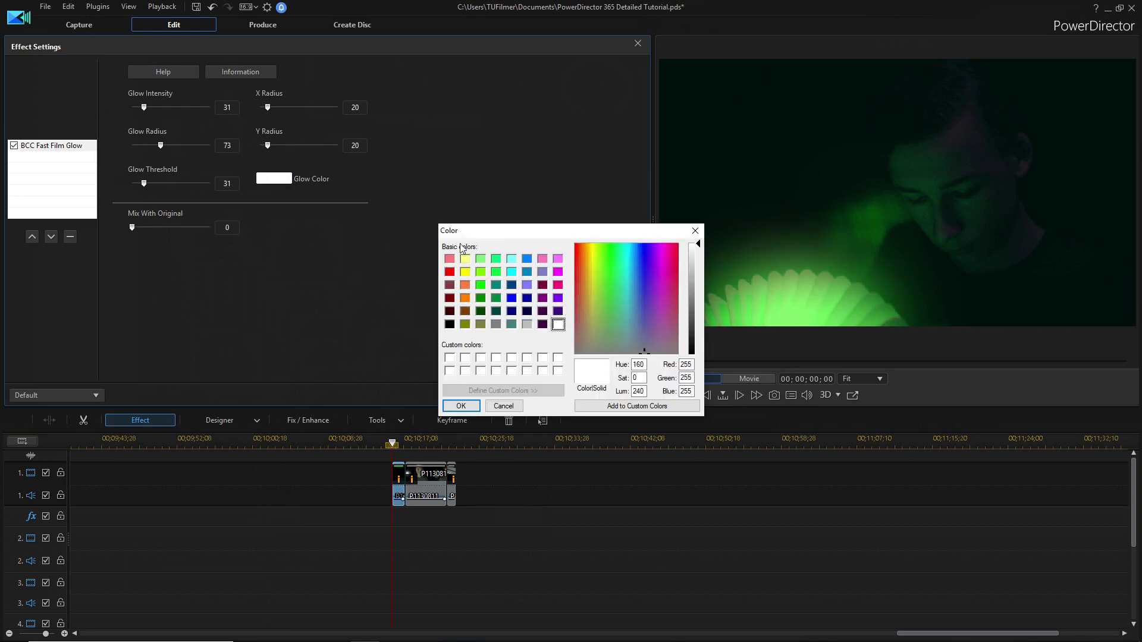
click(481, 285)
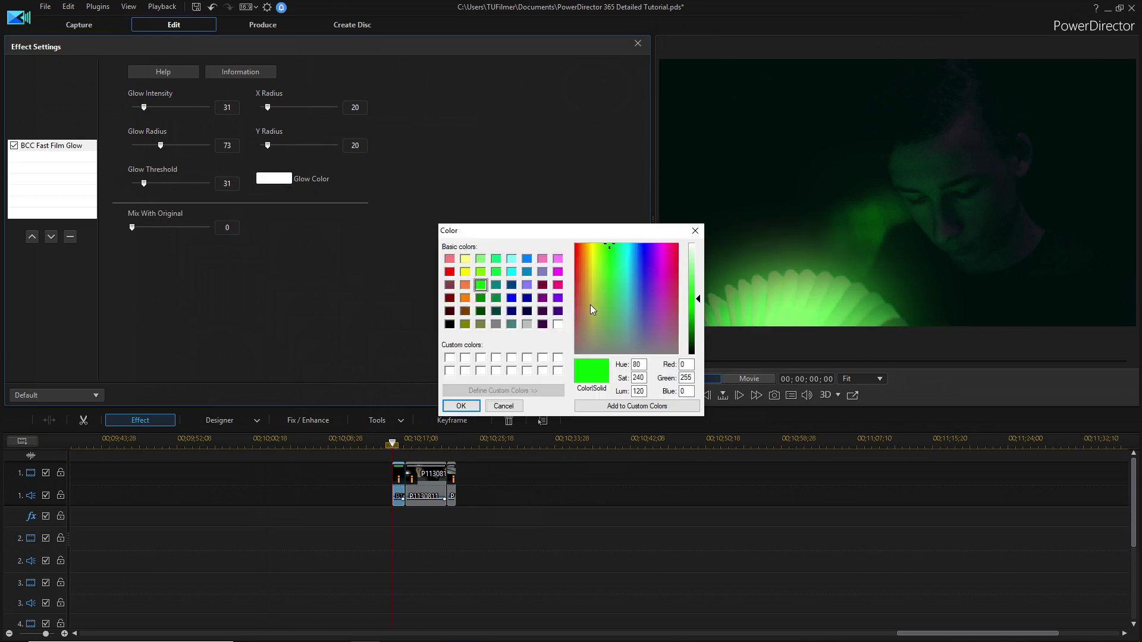
click(461, 405)
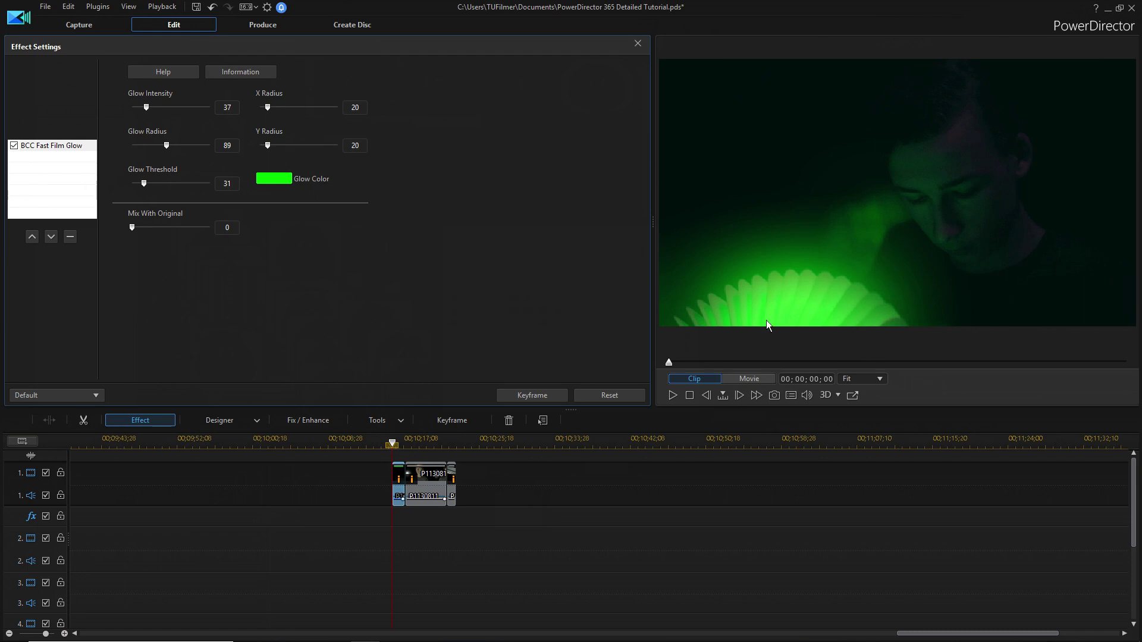
Step: Toggle the green glow off and on to compare, then play the clip
click(14, 146)
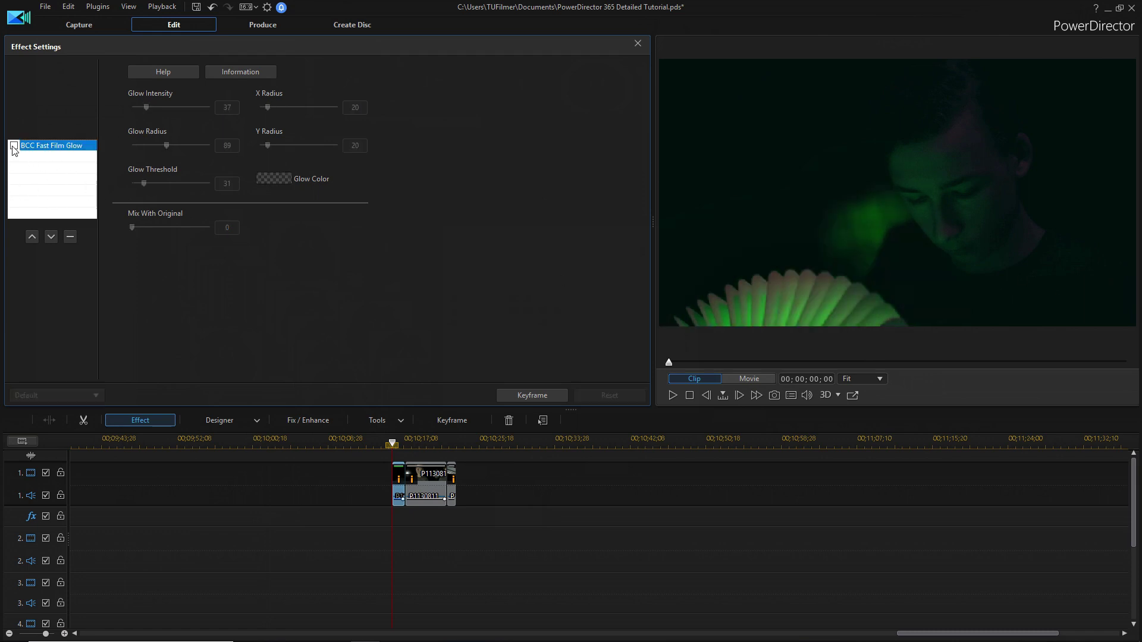
click(14, 145)
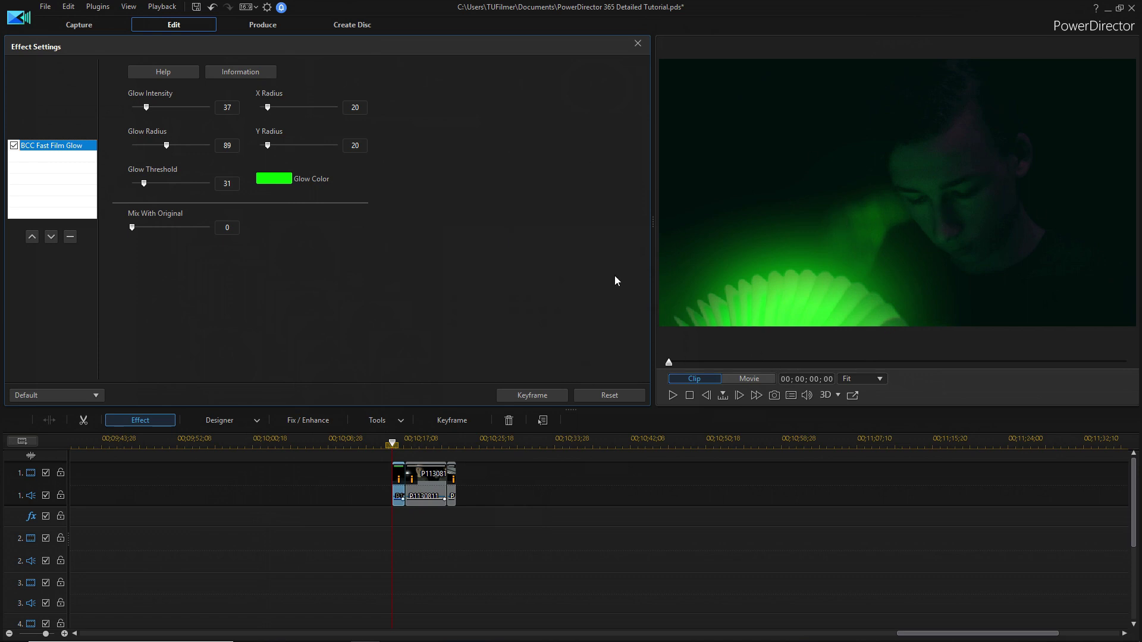
key(space)
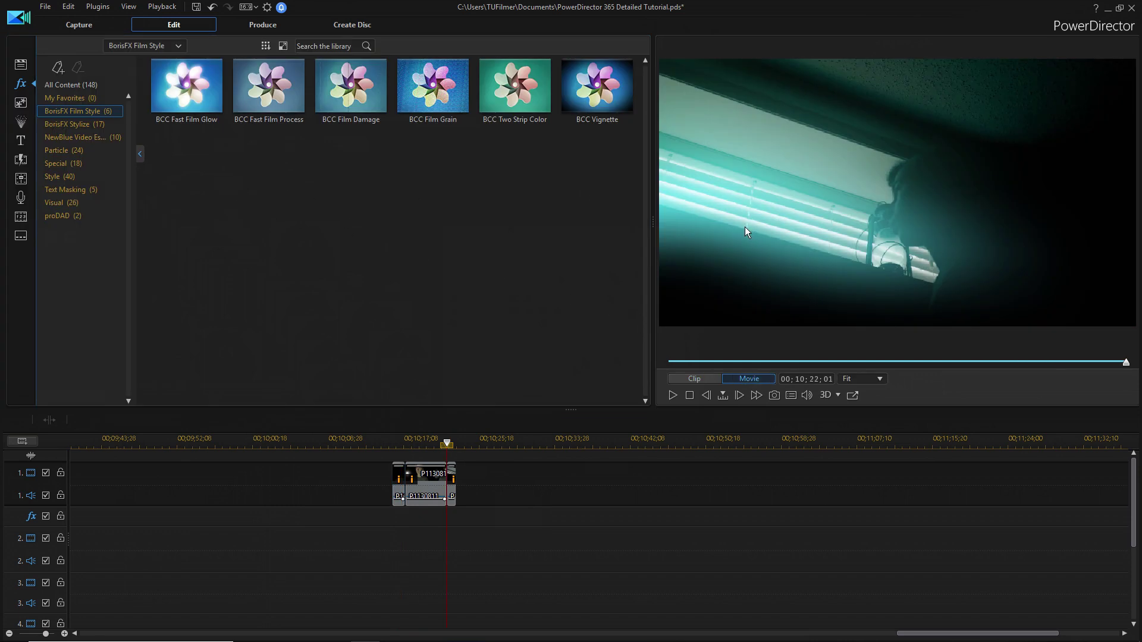
Step: Add BCC Prism from BorisFX Stylize to the first clip, leaving Mix with Original at 0
click(67, 124)
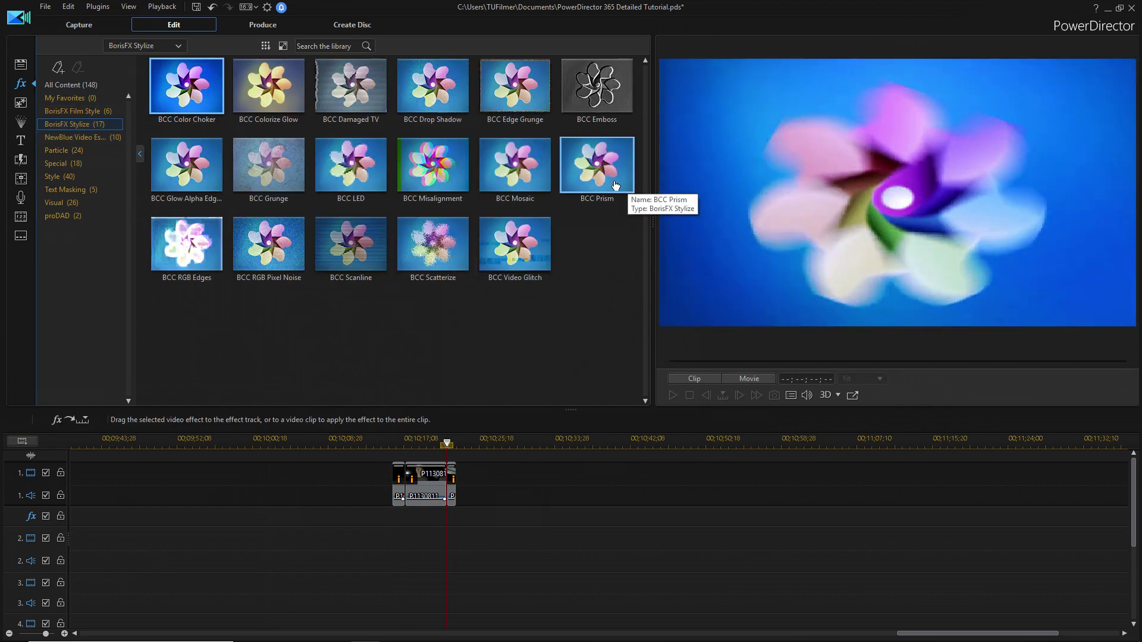
drag(613, 178, 455, 474)
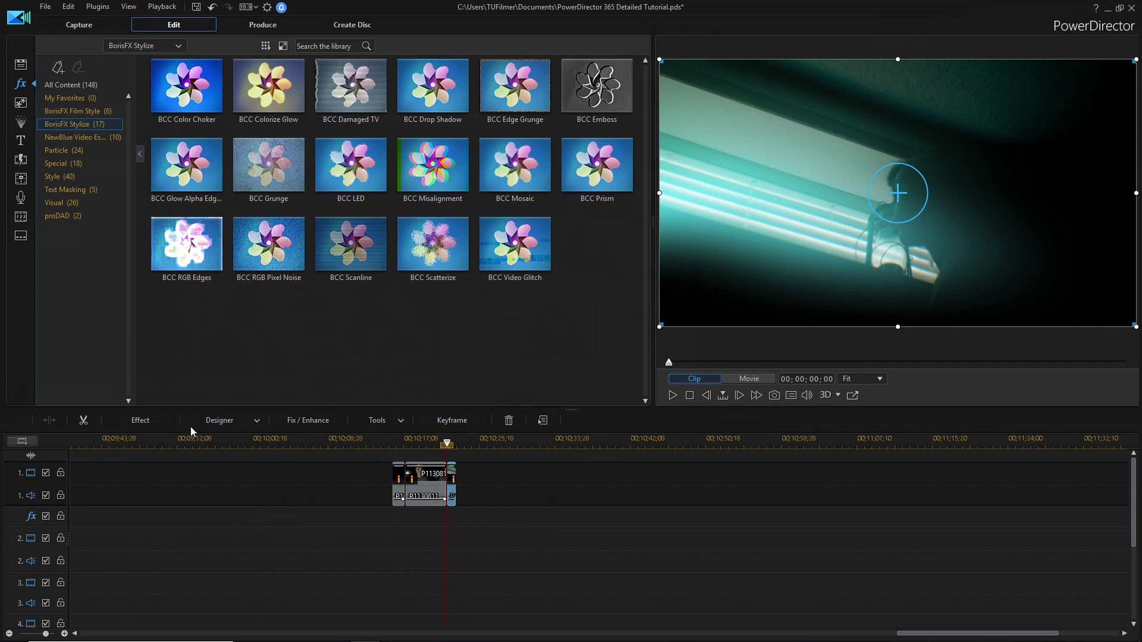
click(141, 419)
click(37, 158)
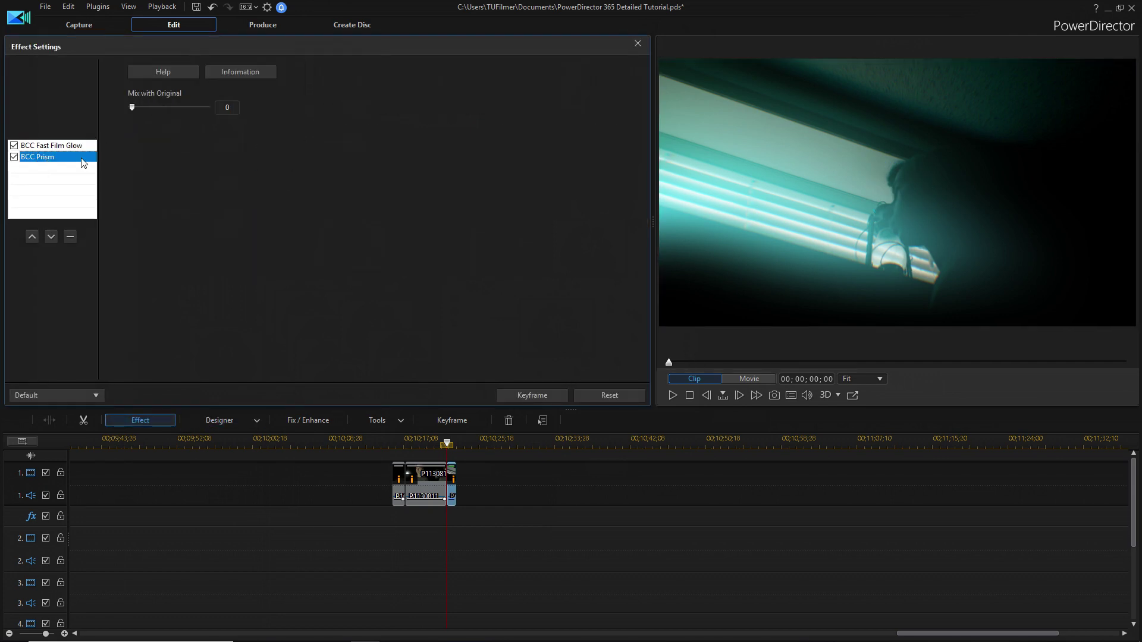
drag(133, 107, 165, 103)
drag(170, 108, 108, 118)
click(637, 43)
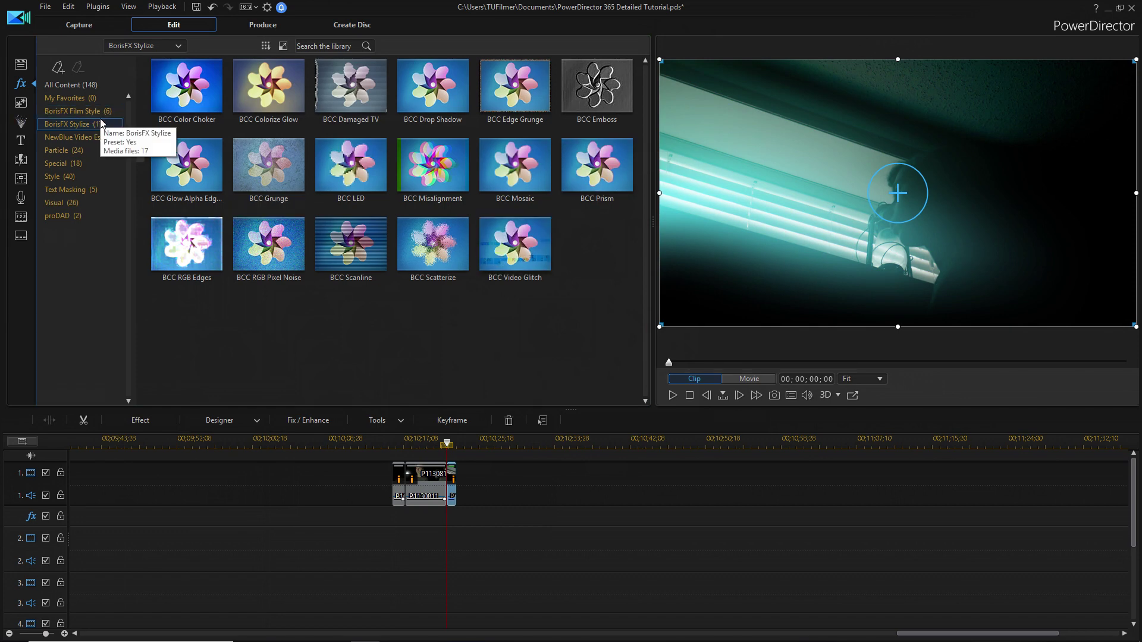
Step: Apply BCC Film Grain from BorisFX Film Style to the clip and preview it
click(75, 112)
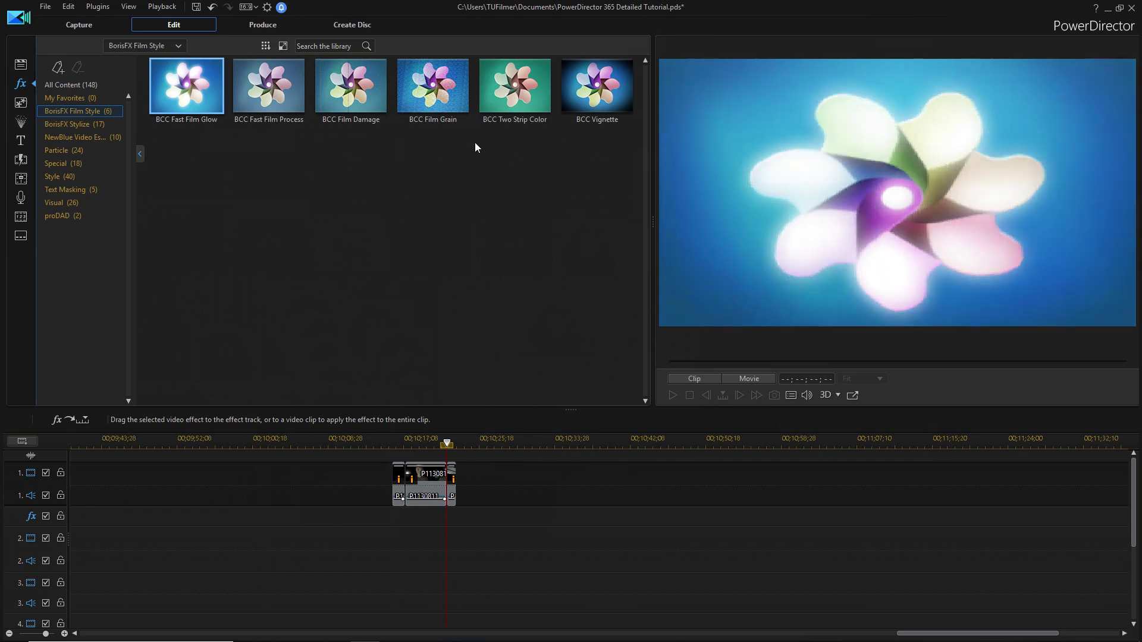
drag(459, 109, 455, 479)
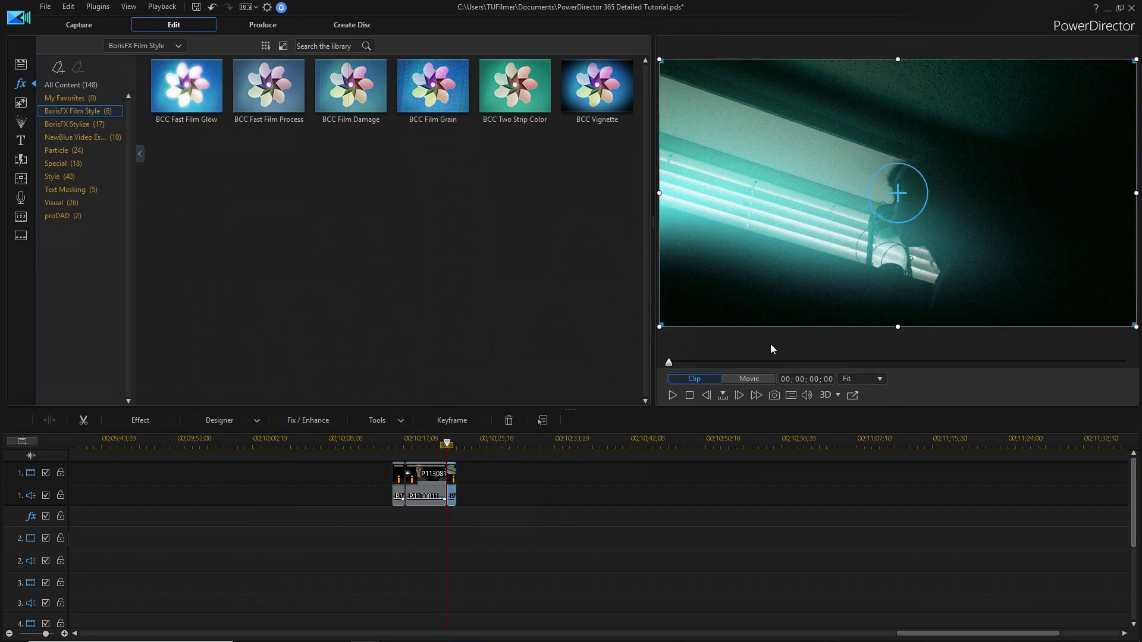
click(743, 378)
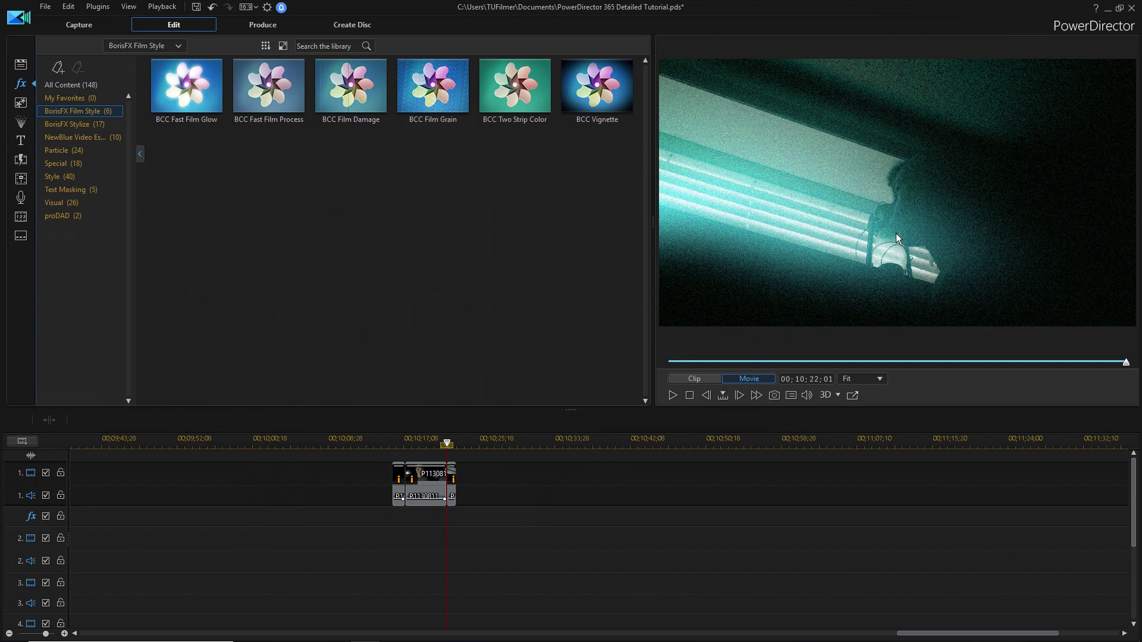
Step: Apply the Medium Grain Mono Tint preset to the clip's BCC Film Grain
click(452, 485)
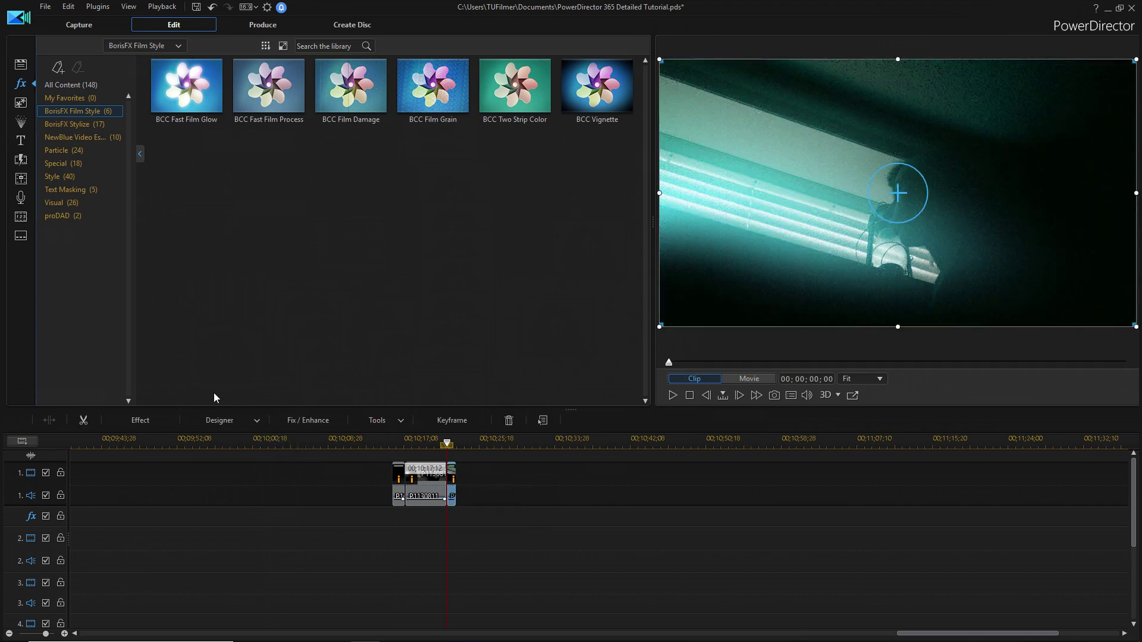
click(141, 419)
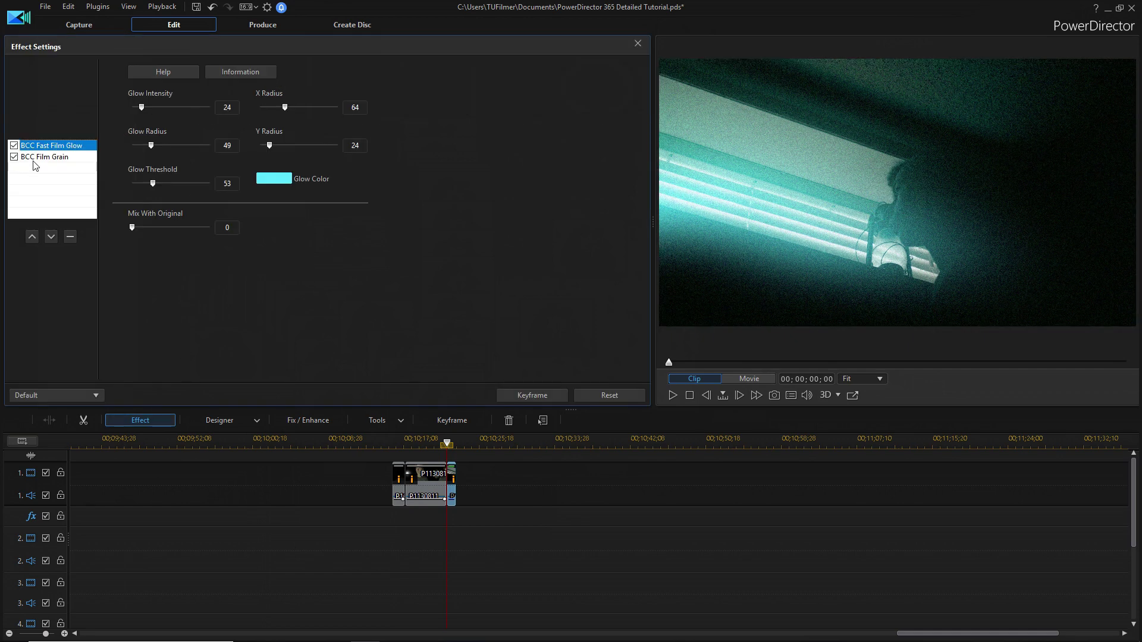
click(33, 159)
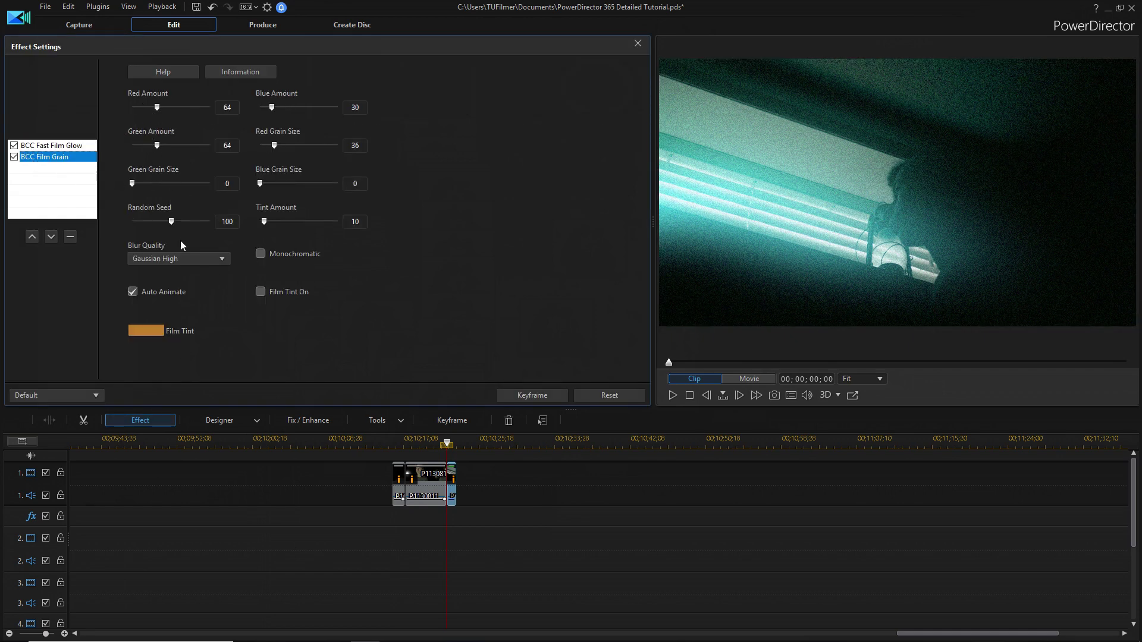
click(84, 395)
click(87, 463)
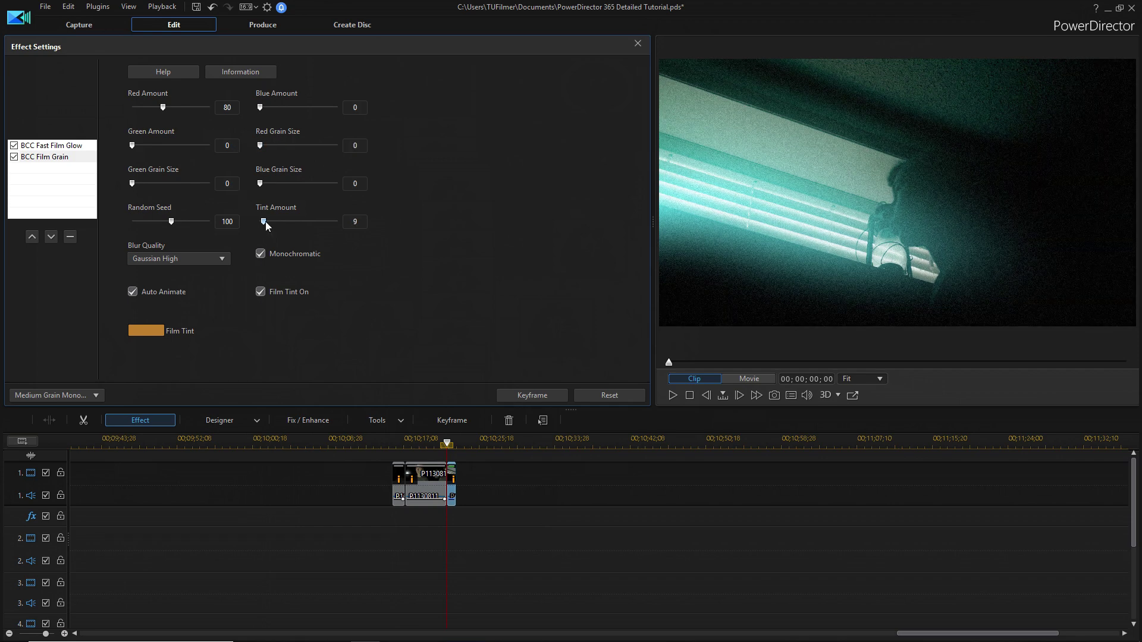
Step: Set grain Tint Amount to 0, turn Film Tint off, and lower Red Amount to 9
drag(267, 221, 301, 222)
drag(272, 221, 255, 223)
click(260, 291)
scroll(223, 258, up, 2)
drag(167, 107, 158, 107)
drag(156, 107, 136, 111)
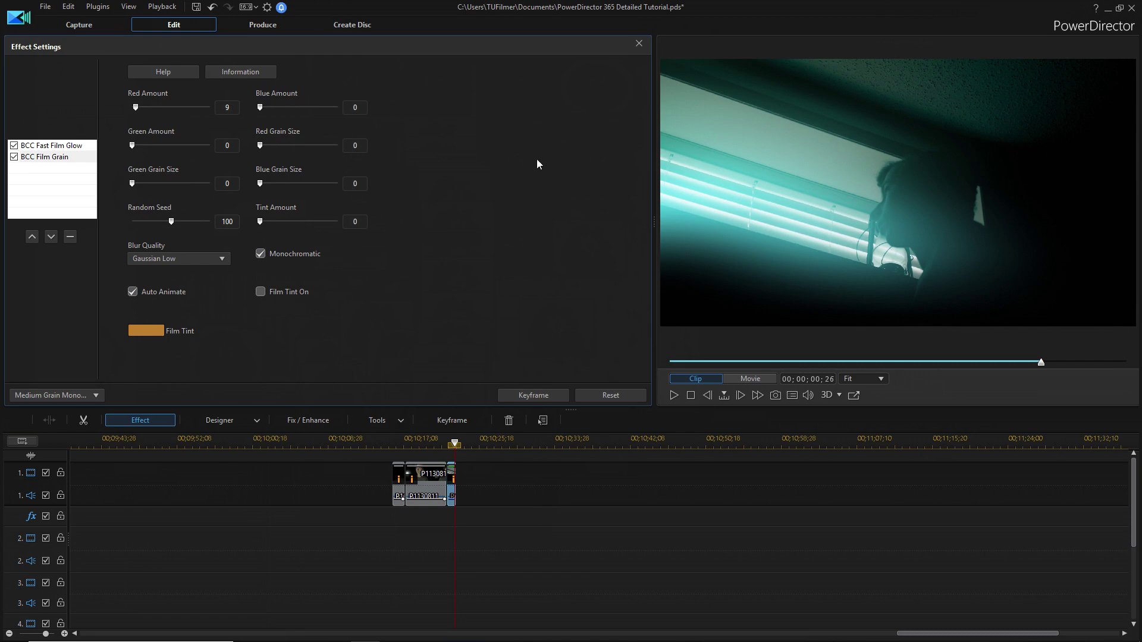
click(638, 43)
Step: Drag the NewBlue Titler Pro 1.5 title onto video track 1 after the clip
click(67, 123)
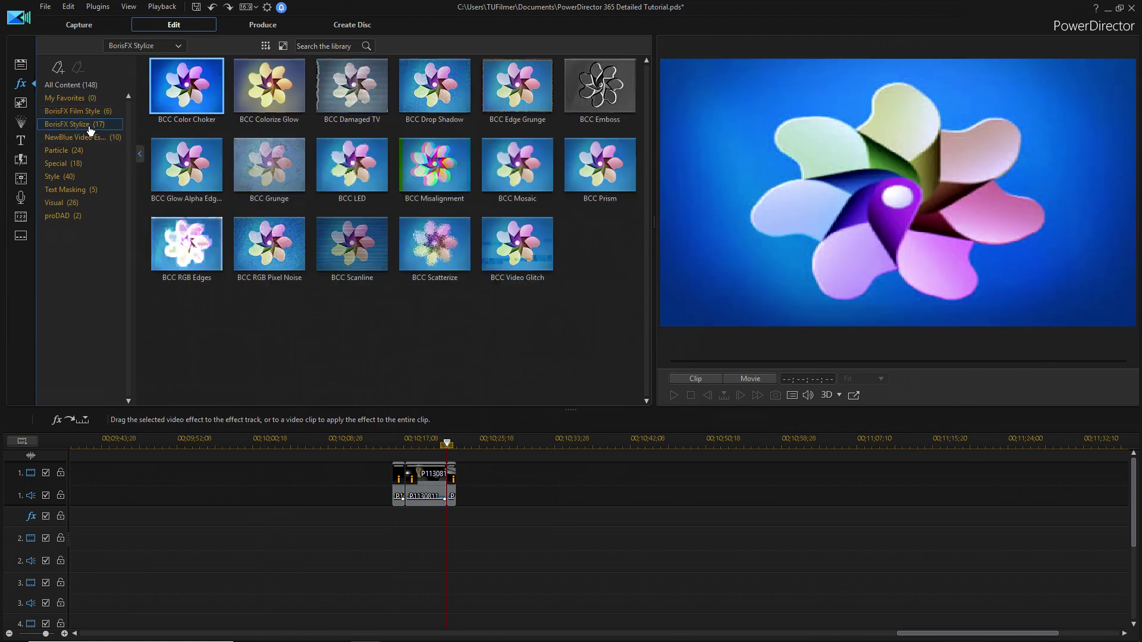
click(113, 85)
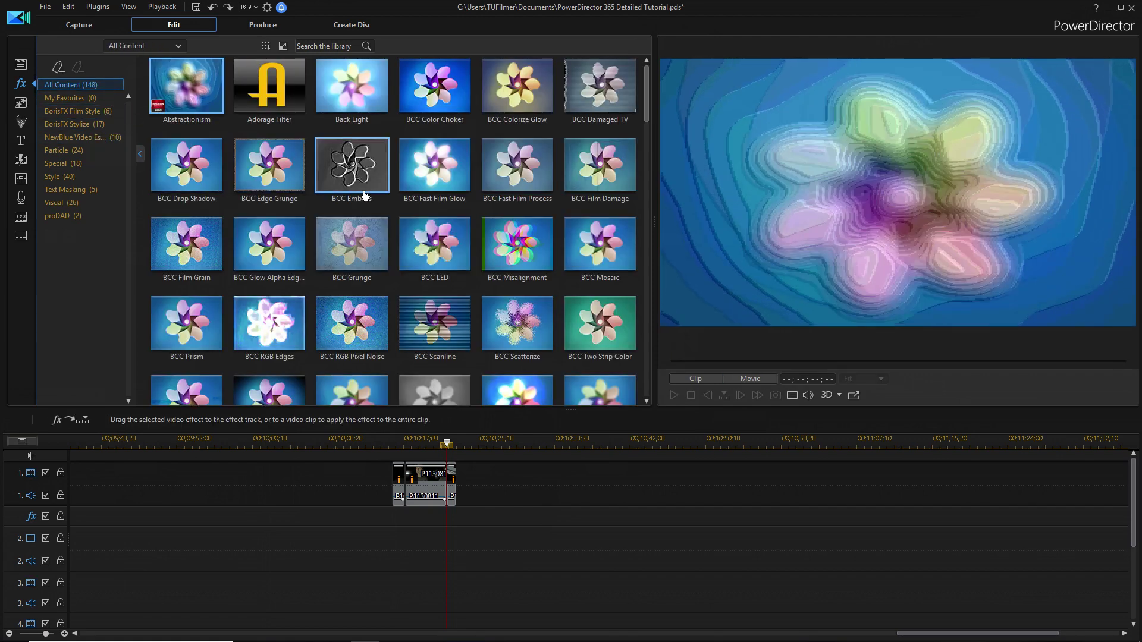
click(20, 140)
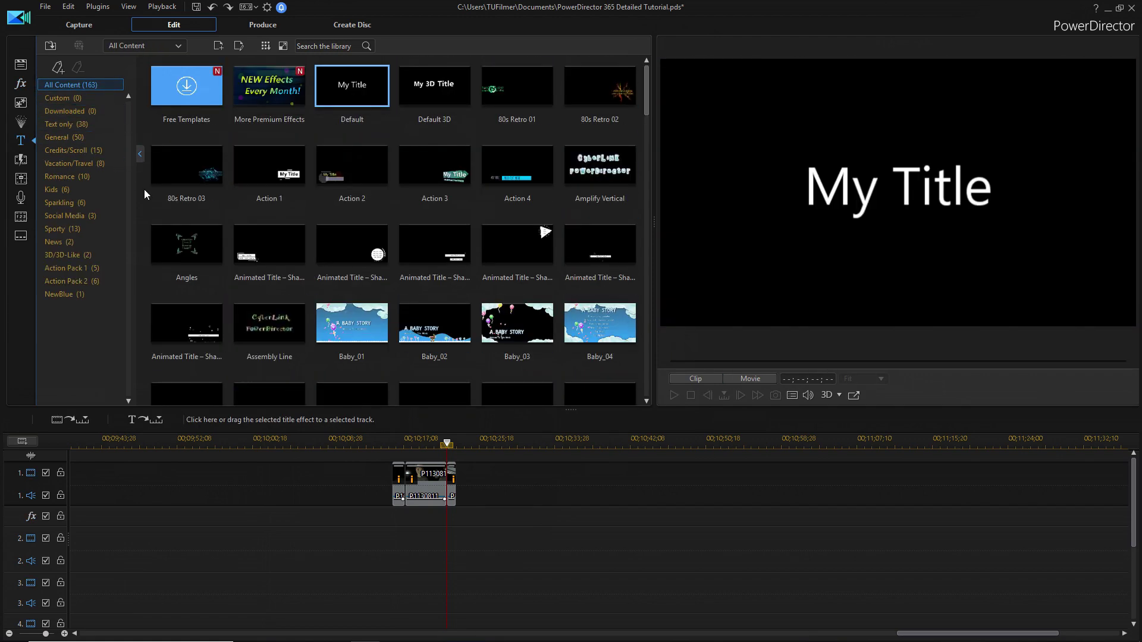
click(59, 294)
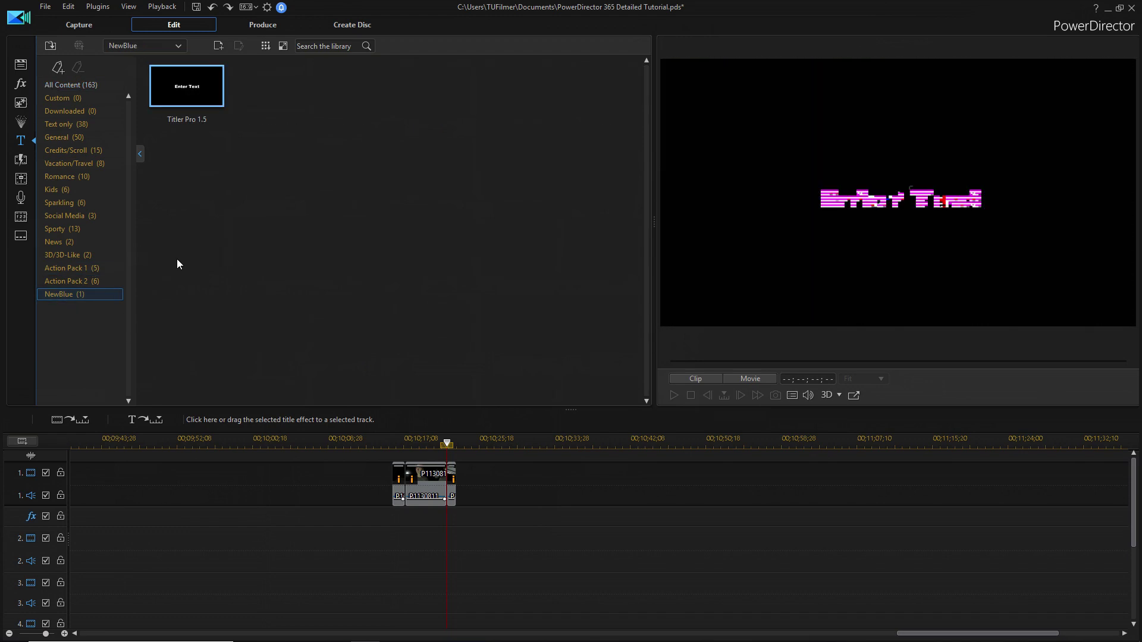
drag(193, 91, 705, 480)
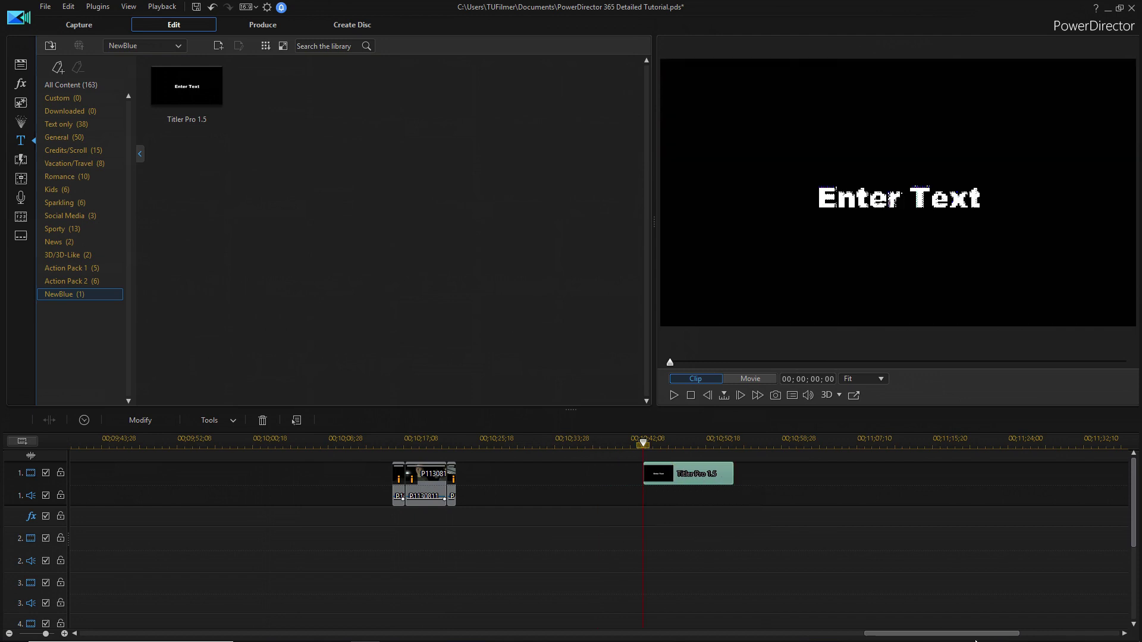
drag(939, 634, 970, 633)
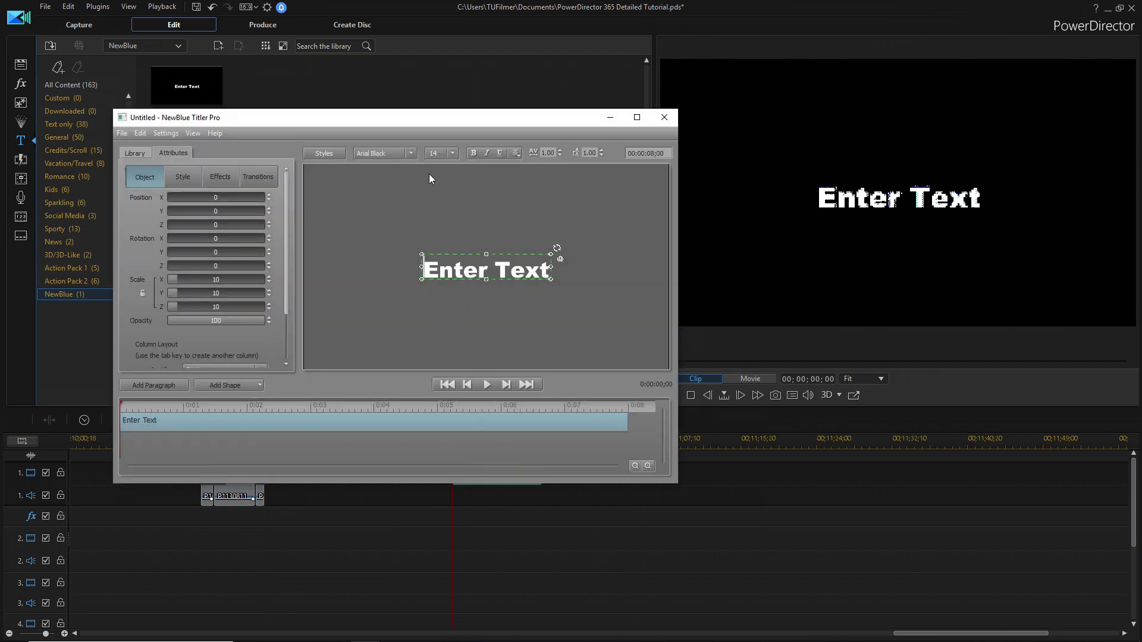
Step: Position the titler window and review the Enter Text title's Effects, Style and Object settings
drag(409, 121, 338, 70)
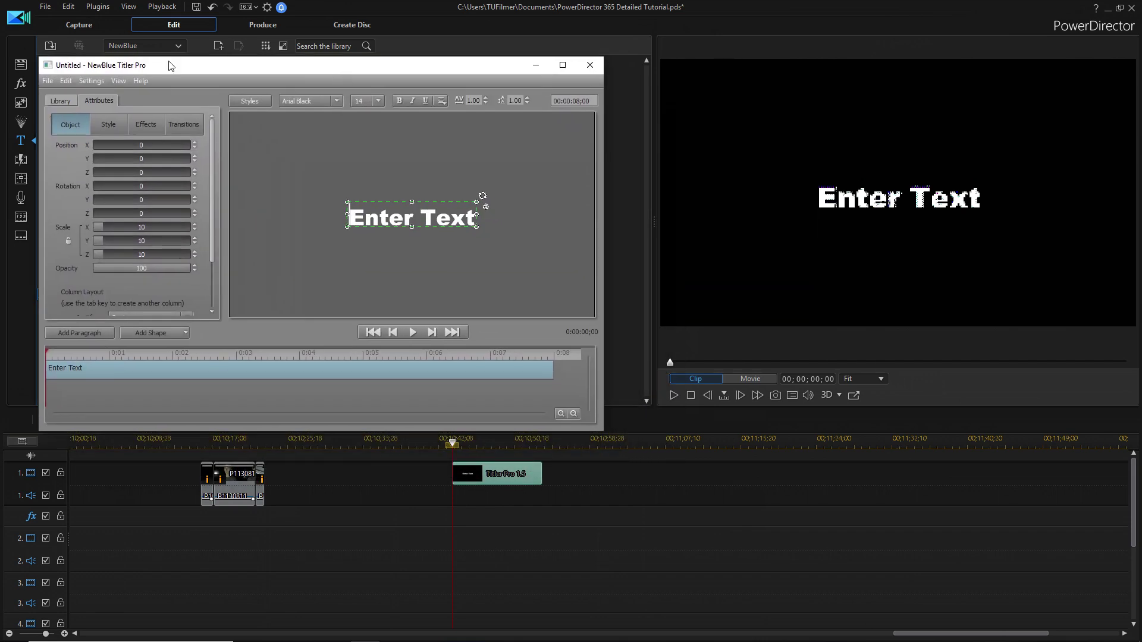
drag(169, 65, 183, 74)
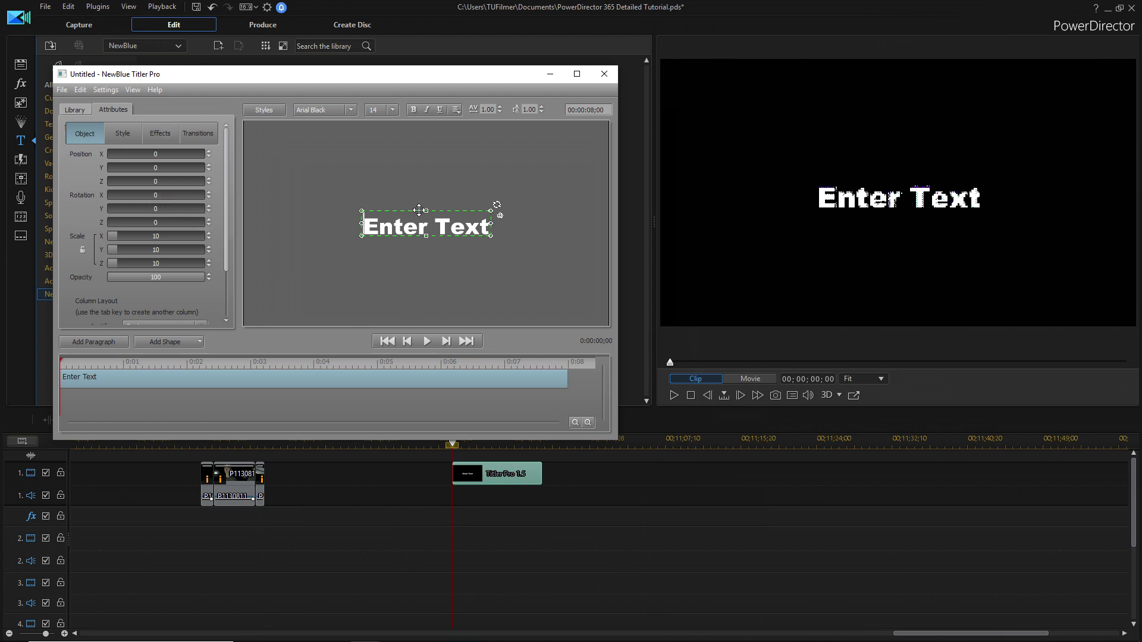
click(152, 137)
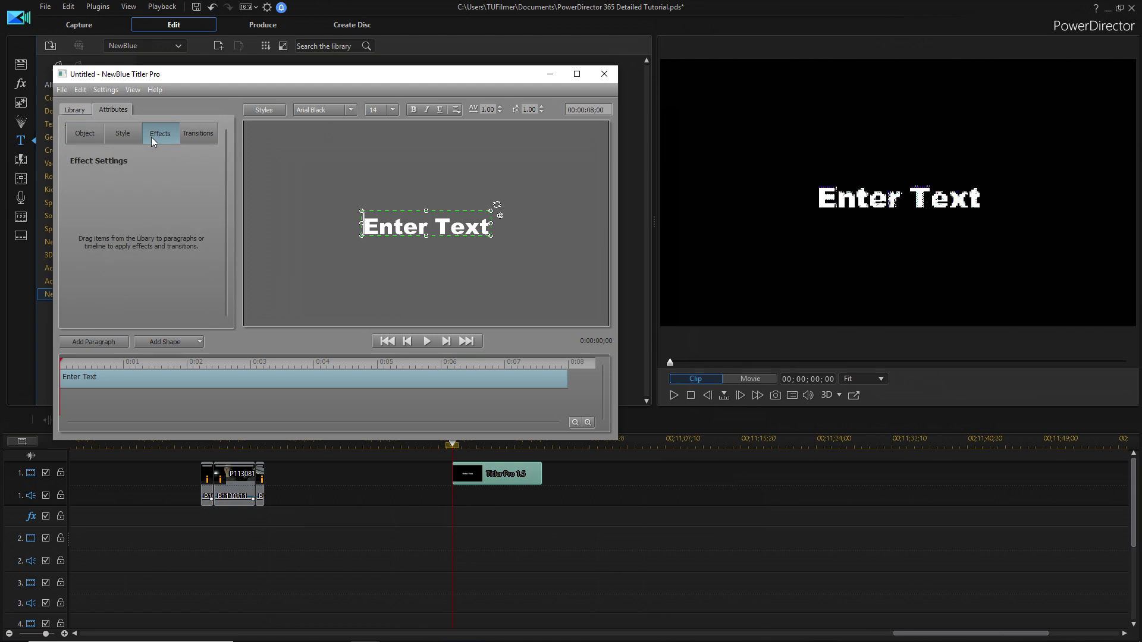
click(105, 138)
click(94, 135)
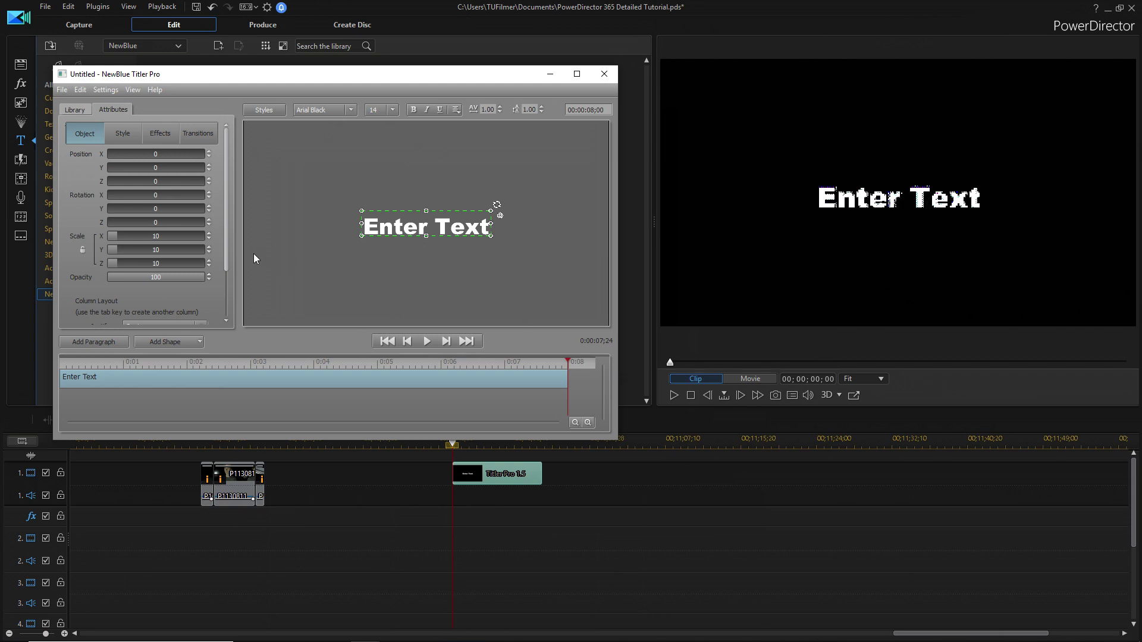
Step: Turn on keyframing and set Position Z keyframes so the text starts overflowing the frame and ends at full size
drag(227, 262, 231, 297)
click(104, 320)
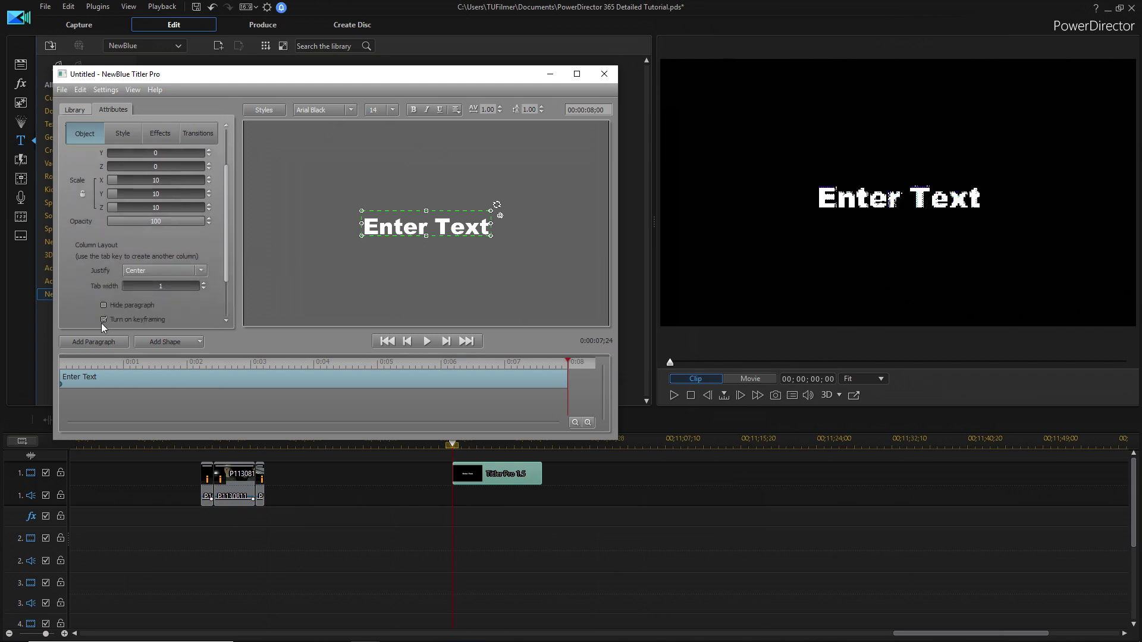
scroll(197, 238, up, 2)
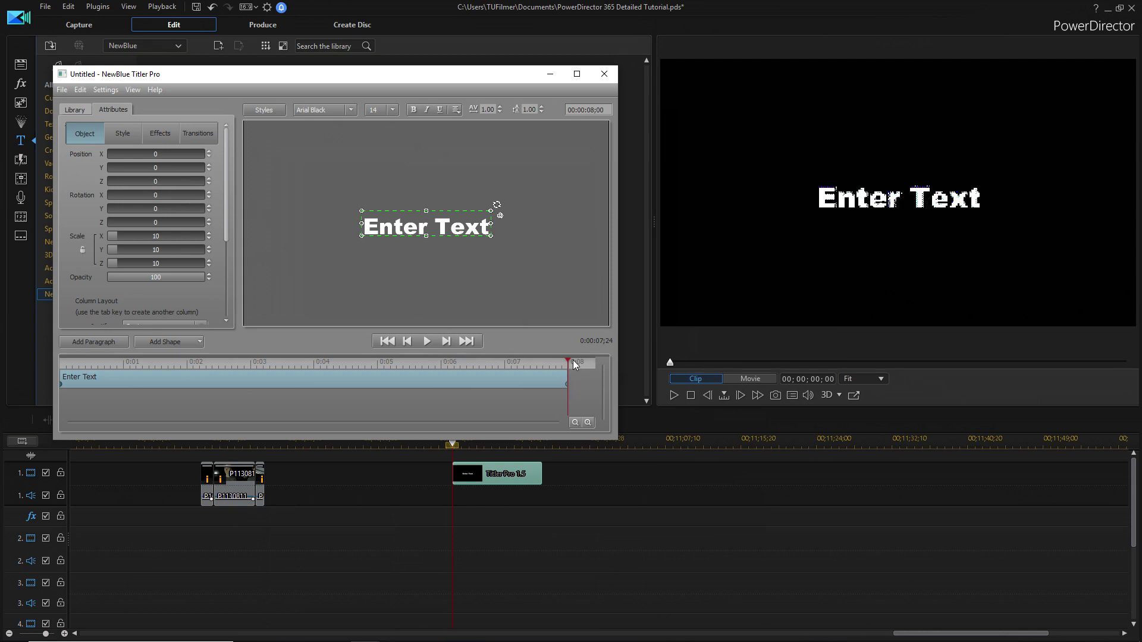
drag(149, 181, 183, 178)
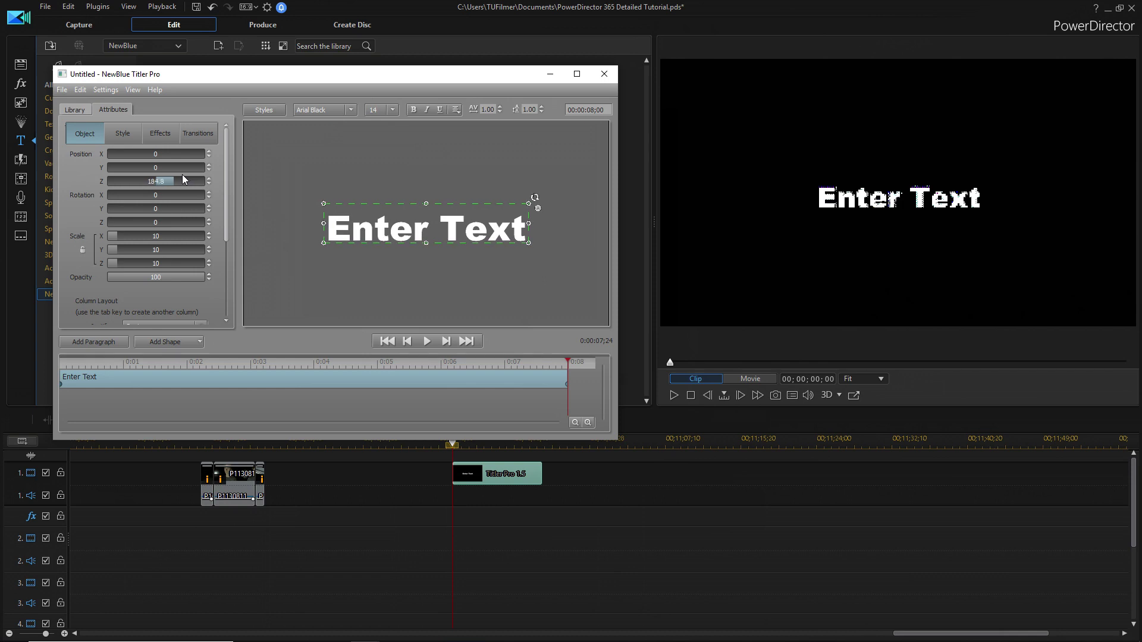
drag(573, 362, 46, 359)
drag(135, 183, 240, 178)
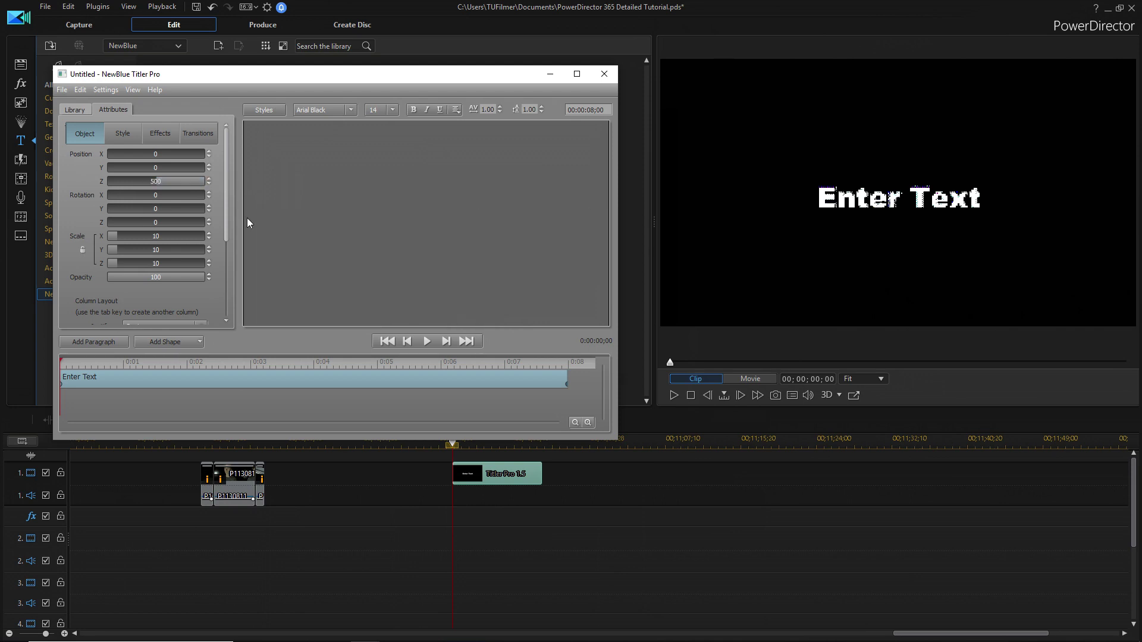
Step: Play back and scrub the zoom-in animation to check its start and end keyframes
click(424, 343)
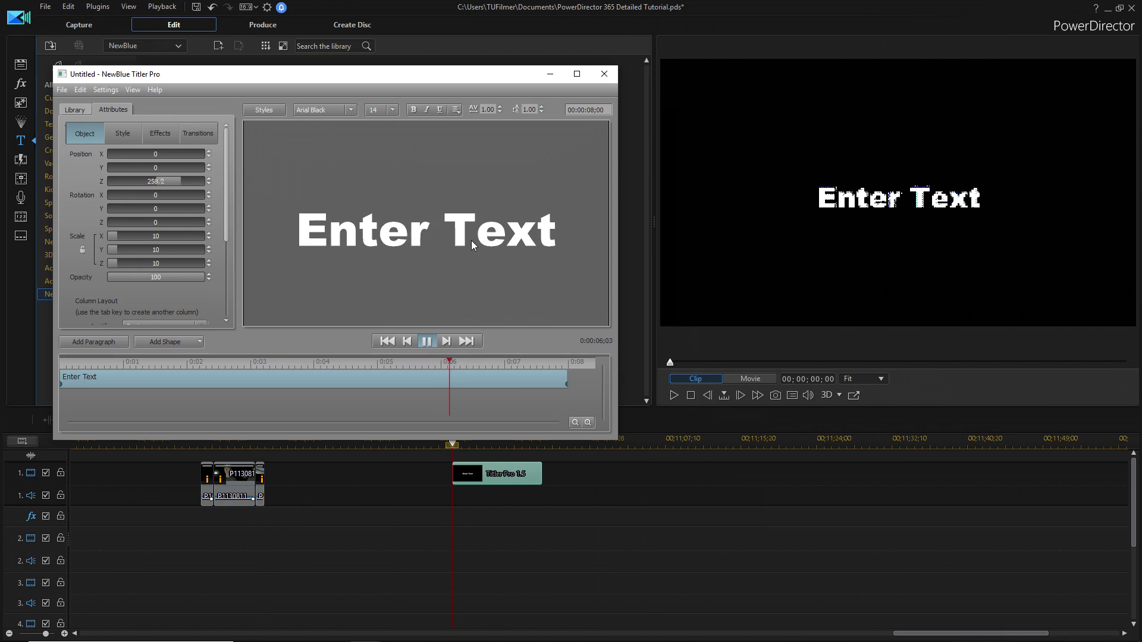
click(70, 363)
drag(70, 363, 32, 402)
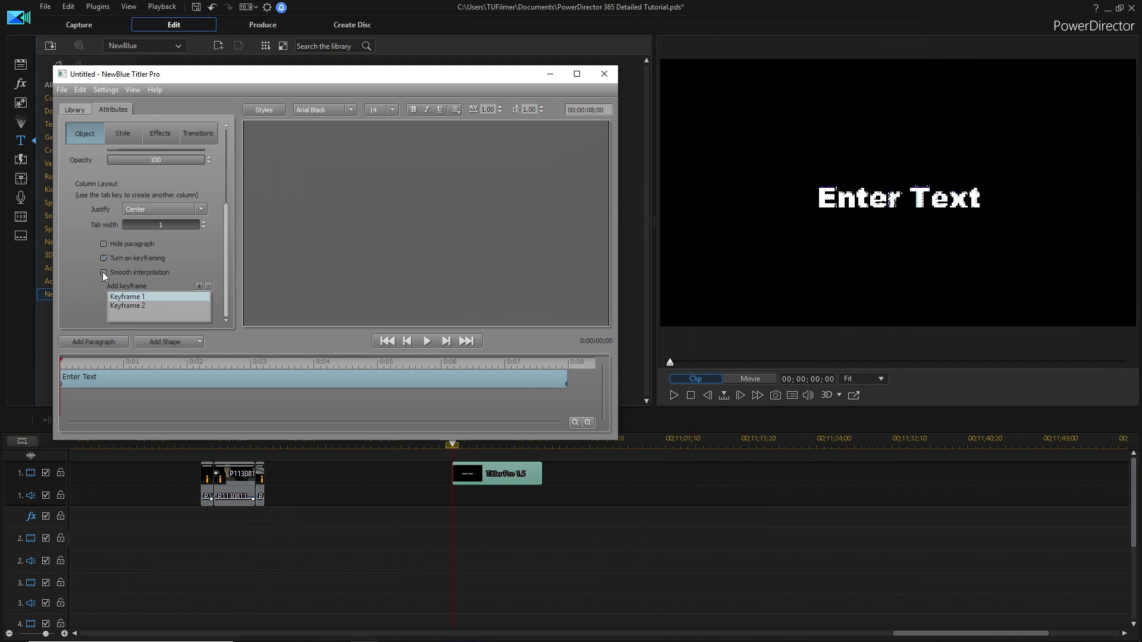
drag(92, 358, 33, 378)
click(436, 343)
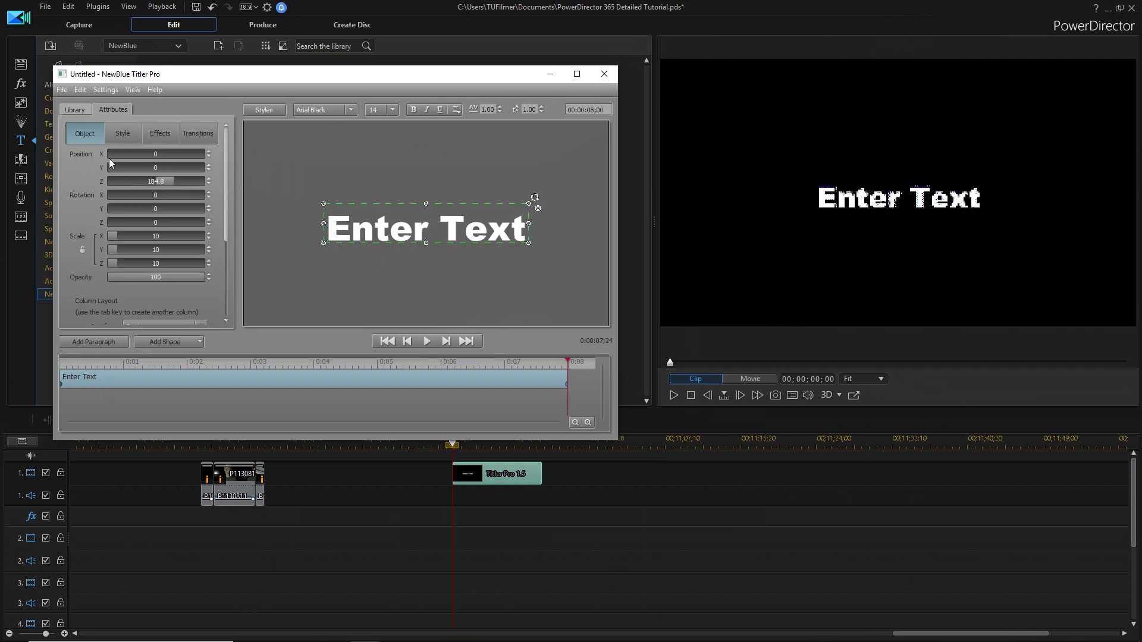
Step: Apply the Starter Pack Dream Glow 'Strong Glow' preset to the title
click(75, 110)
click(89, 127)
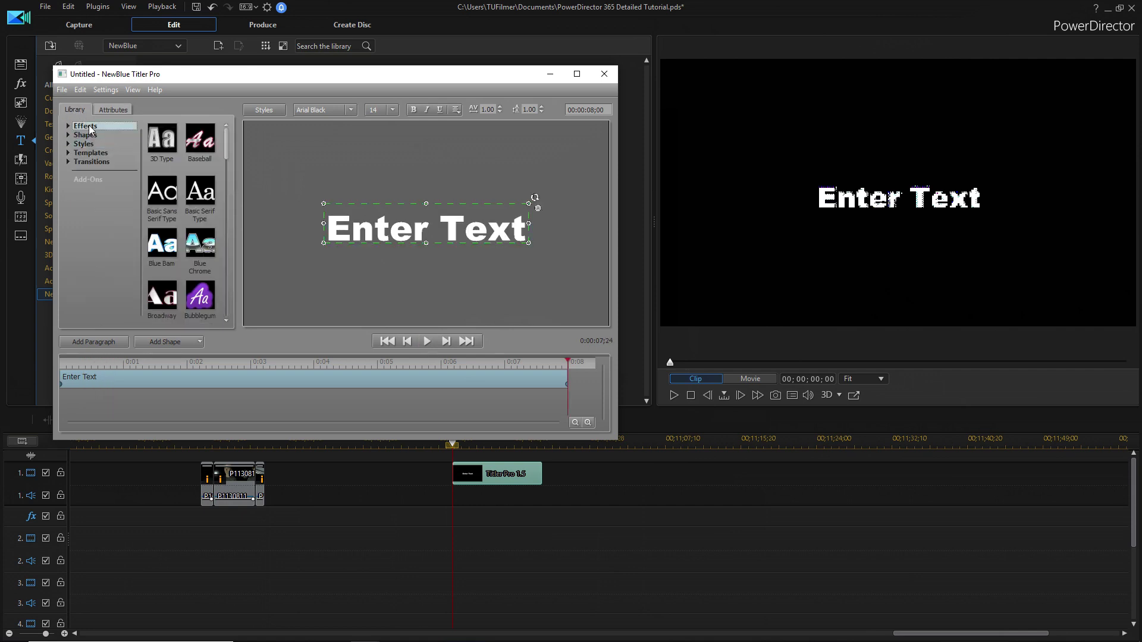
double_click(89, 126)
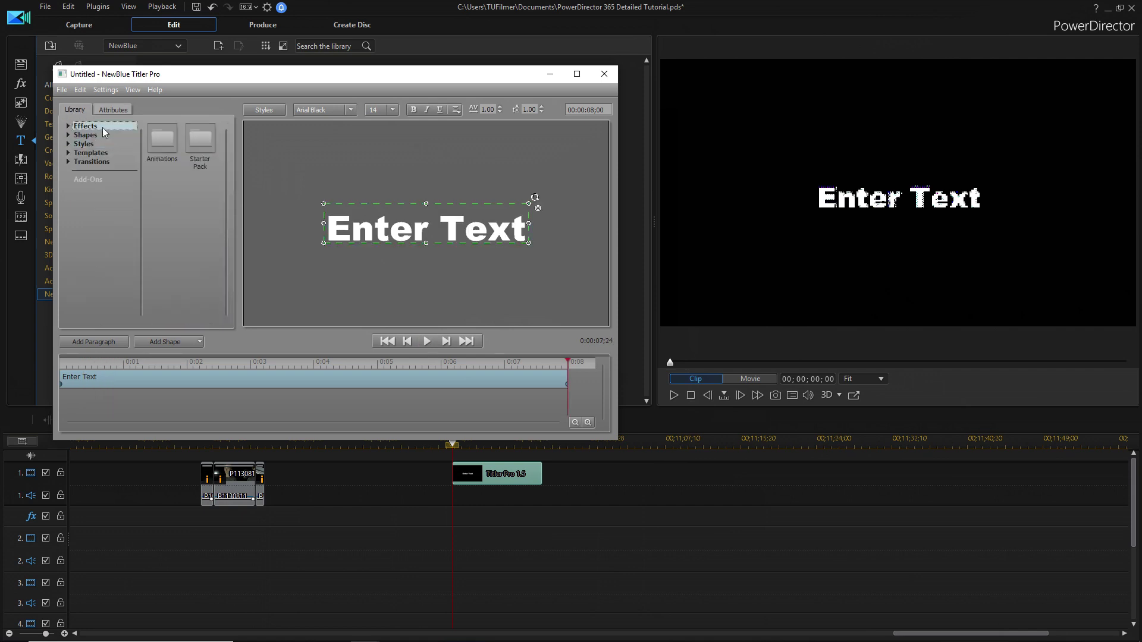
double_click(206, 148)
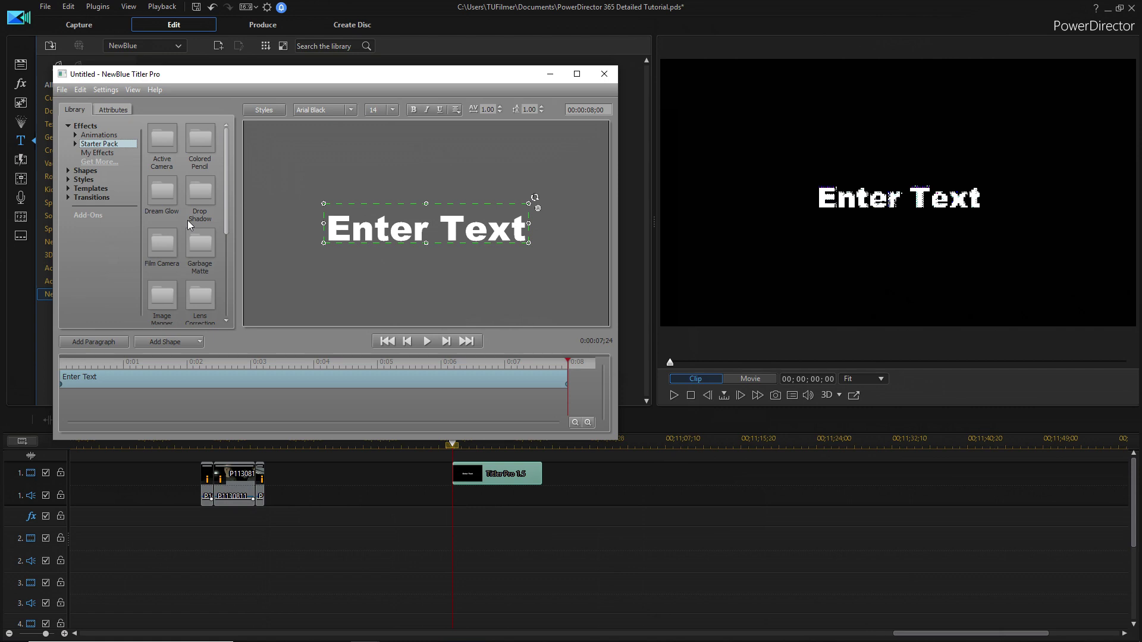
double_click(163, 203)
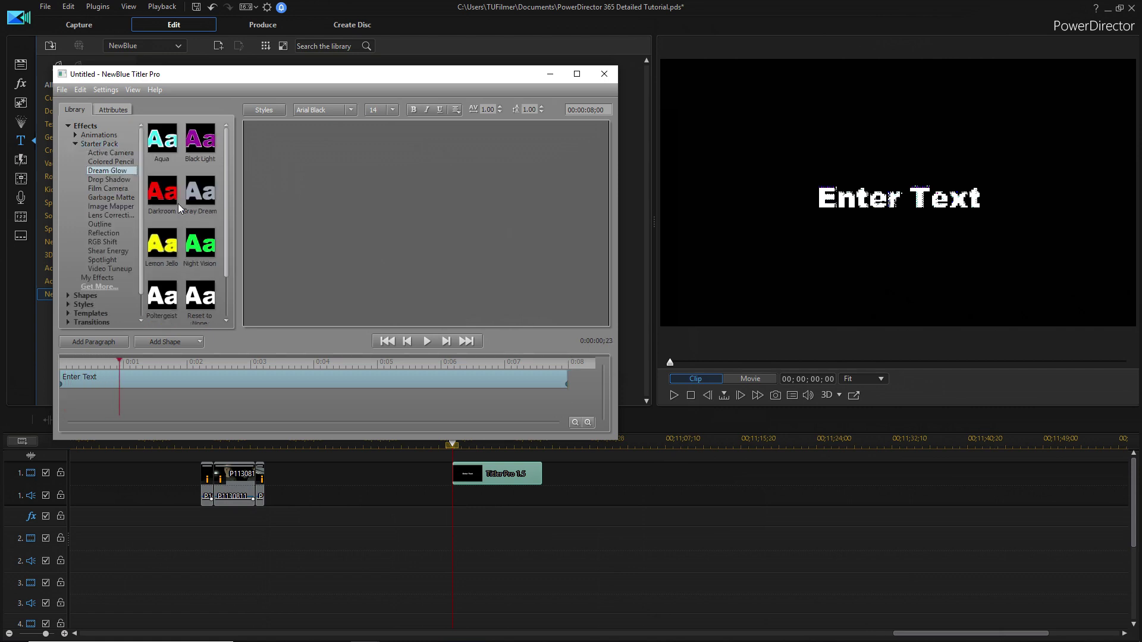
scroll(184, 232, down, 1)
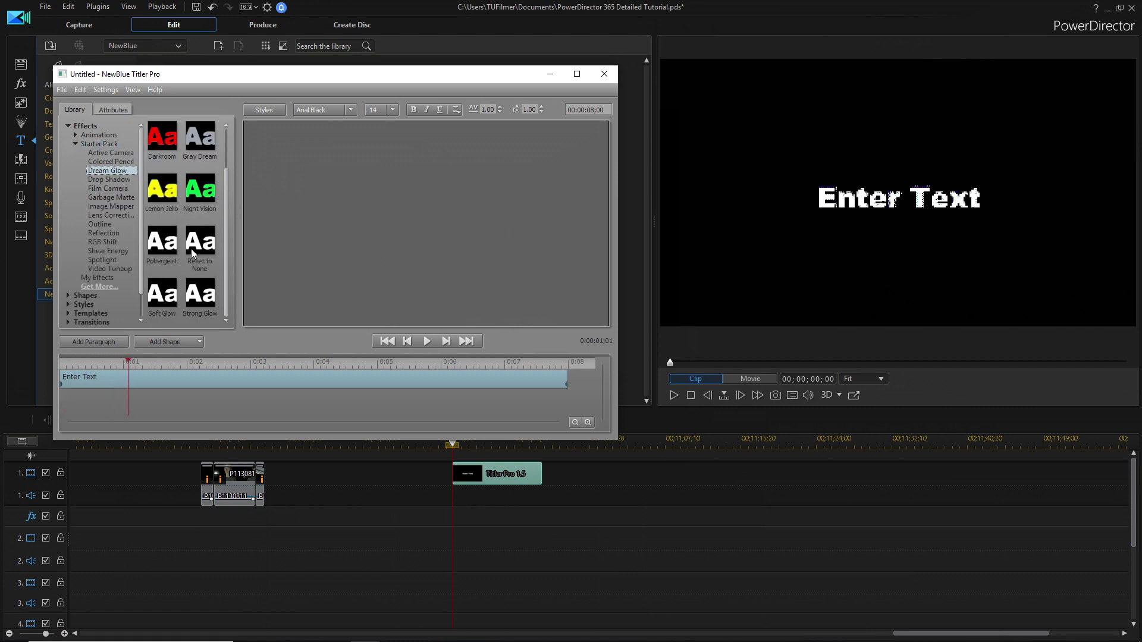
double_click(200, 293)
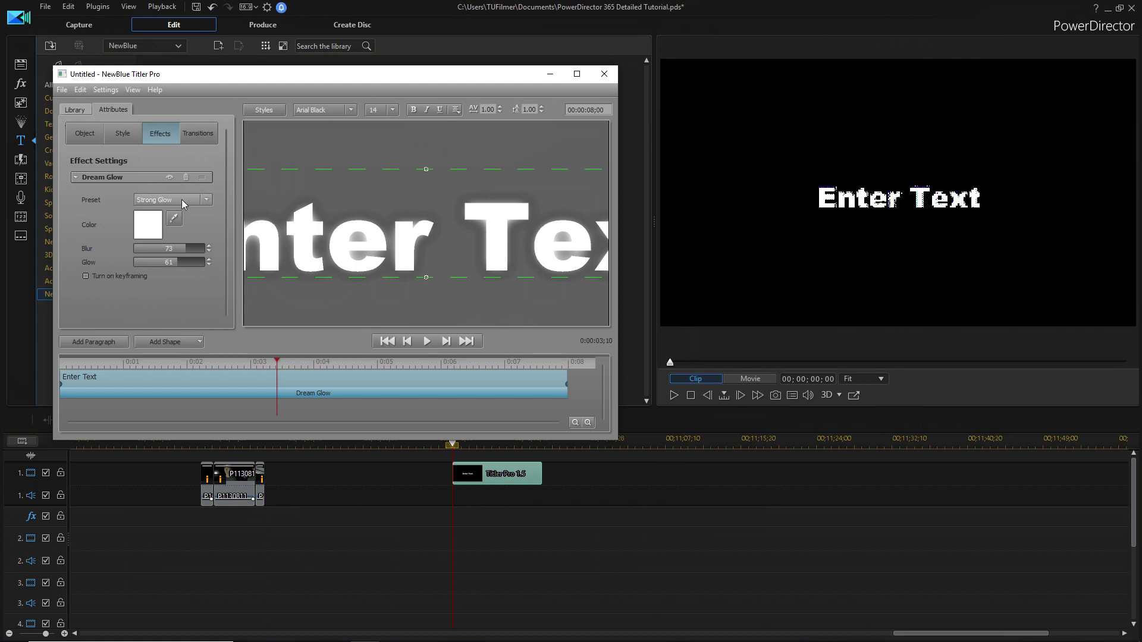
Step: Change the Dream Glow colour to orange-red and open its Preset choices
click(157, 226)
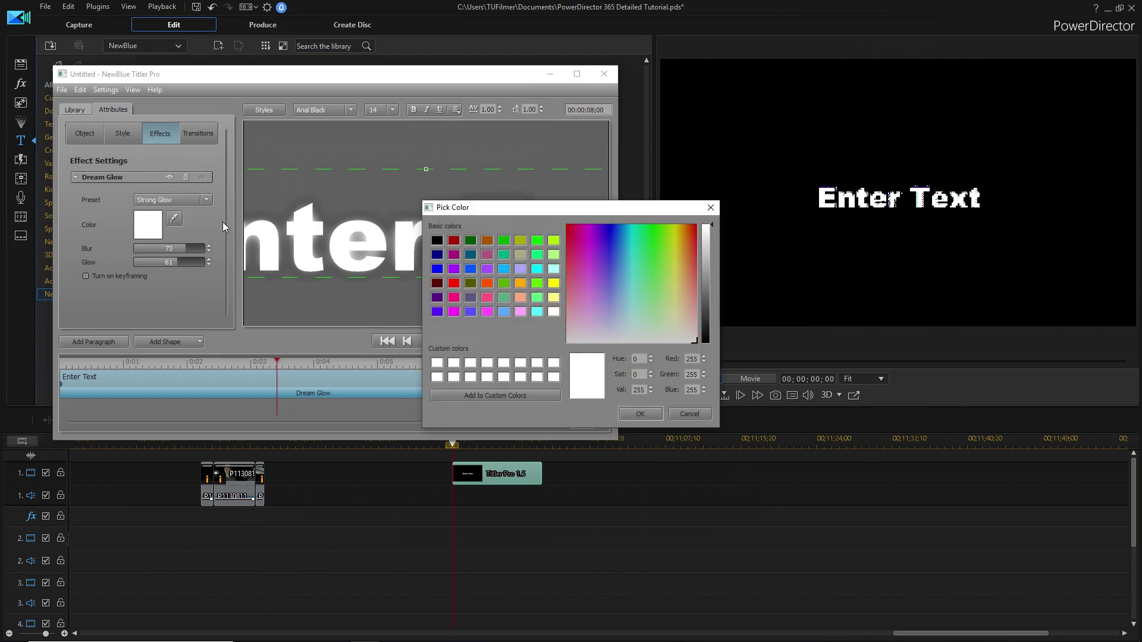
click(487, 283)
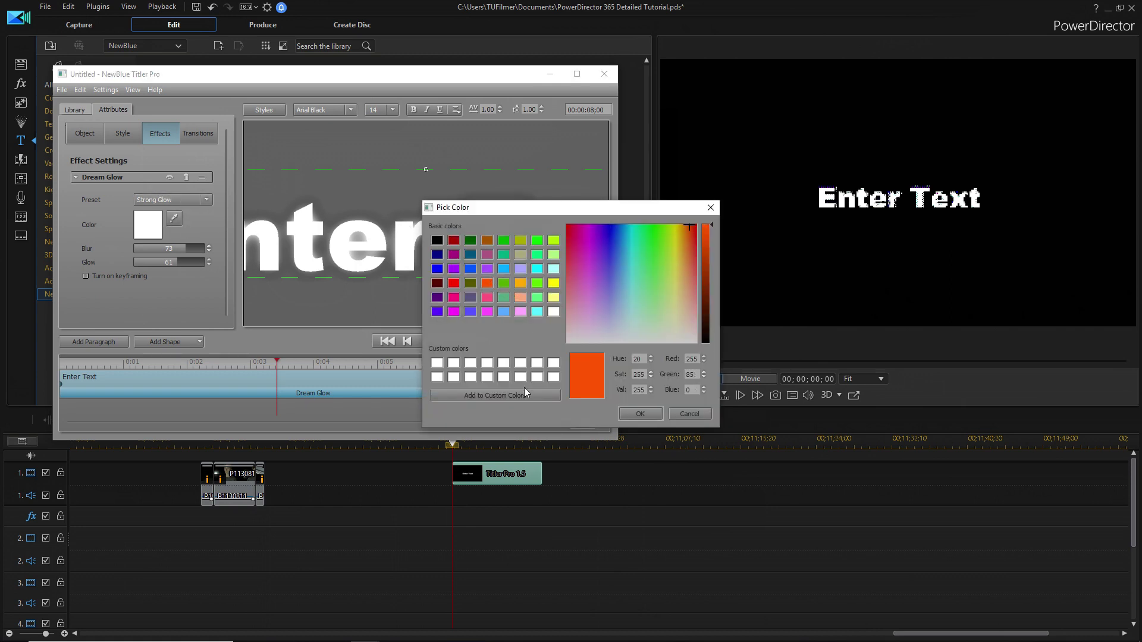
click(640, 414)
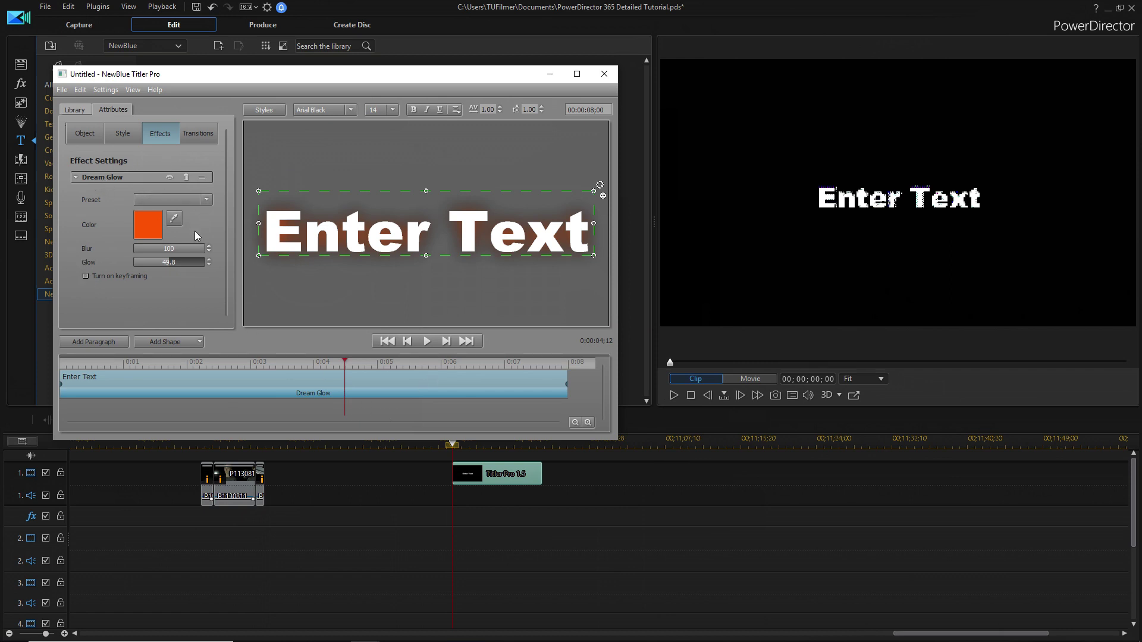
click(200, 205)
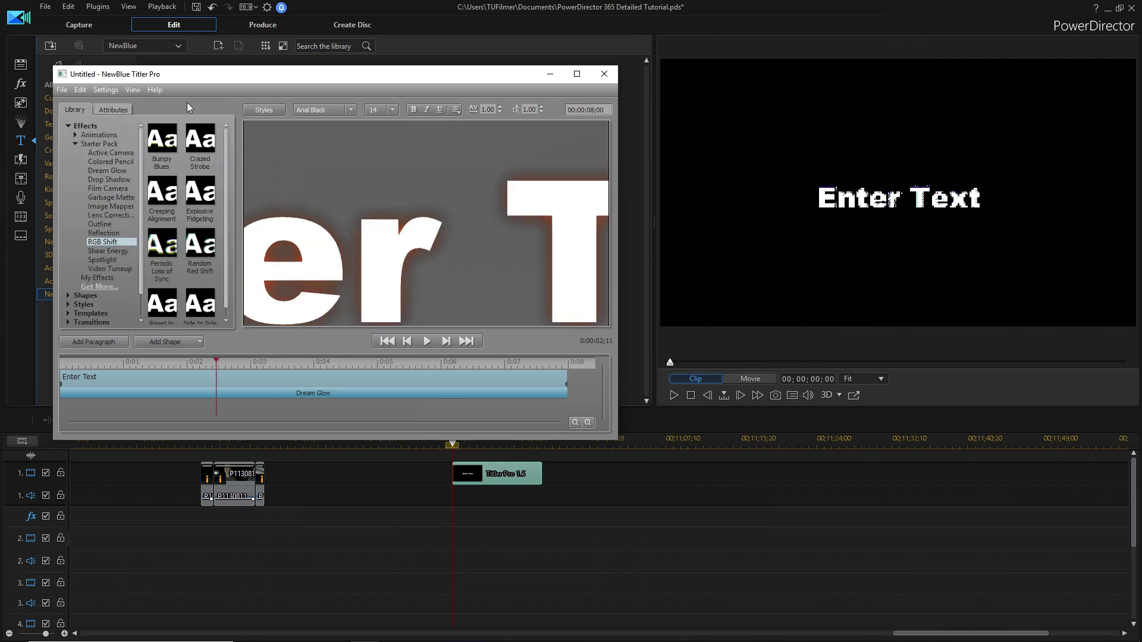
Step: Apply the Random Red Shift effect from the library to the title
scroll(201, 220, down, 1)
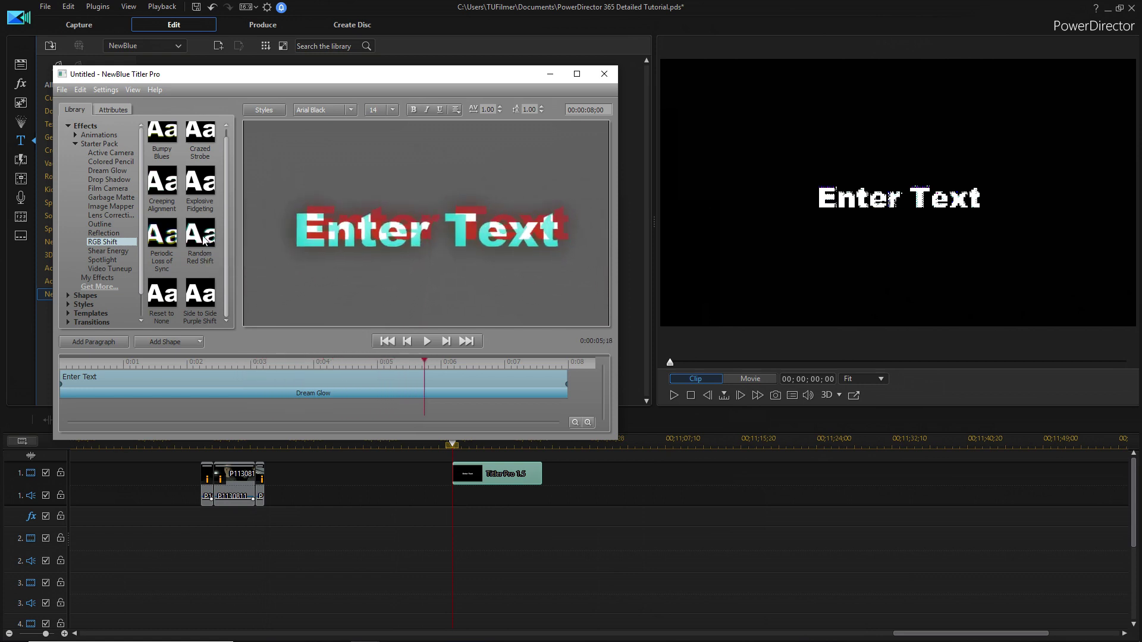
double_click(202, 235)
drag(229, 233, 227, 293)
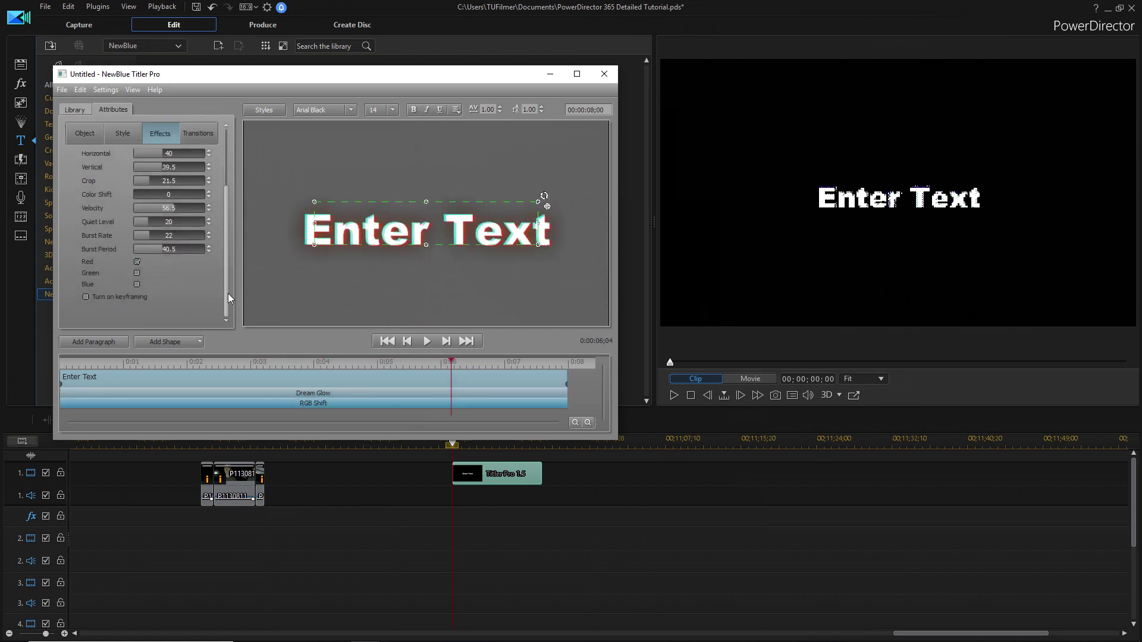
scroll(158, 293, up, 1)
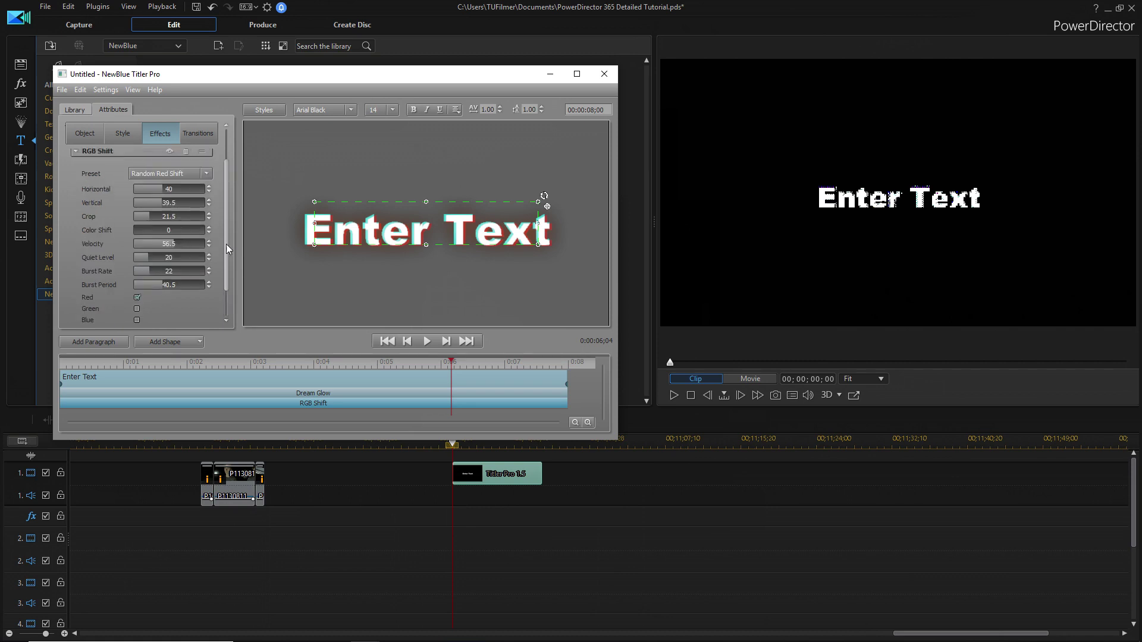
scroll(227, 244, up, 1)
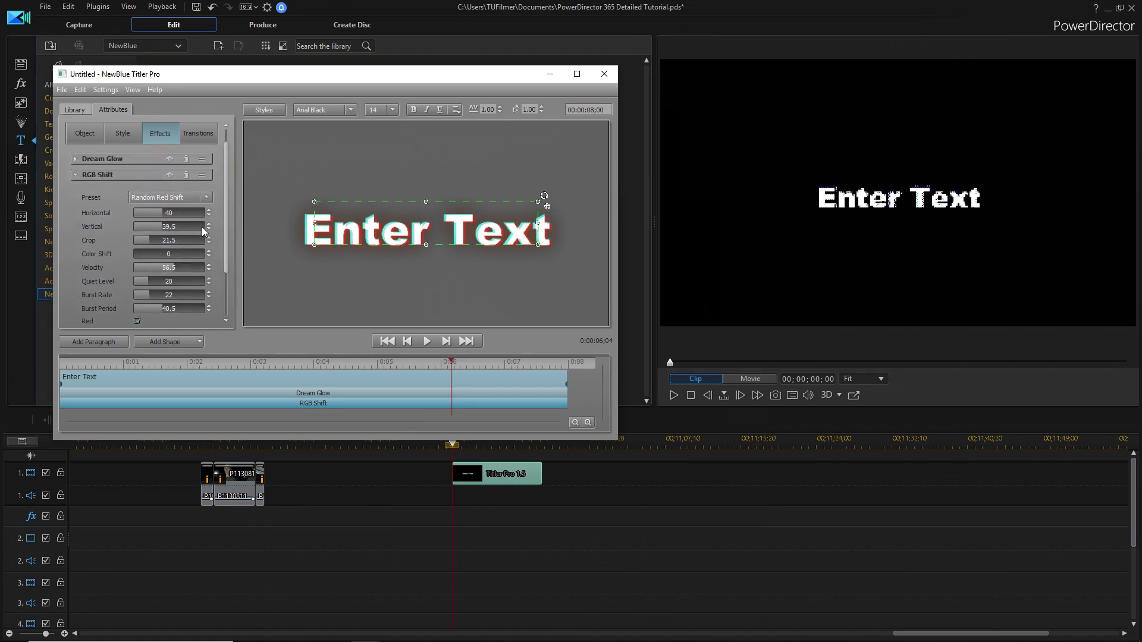
scroll(228, 217, down, 1)
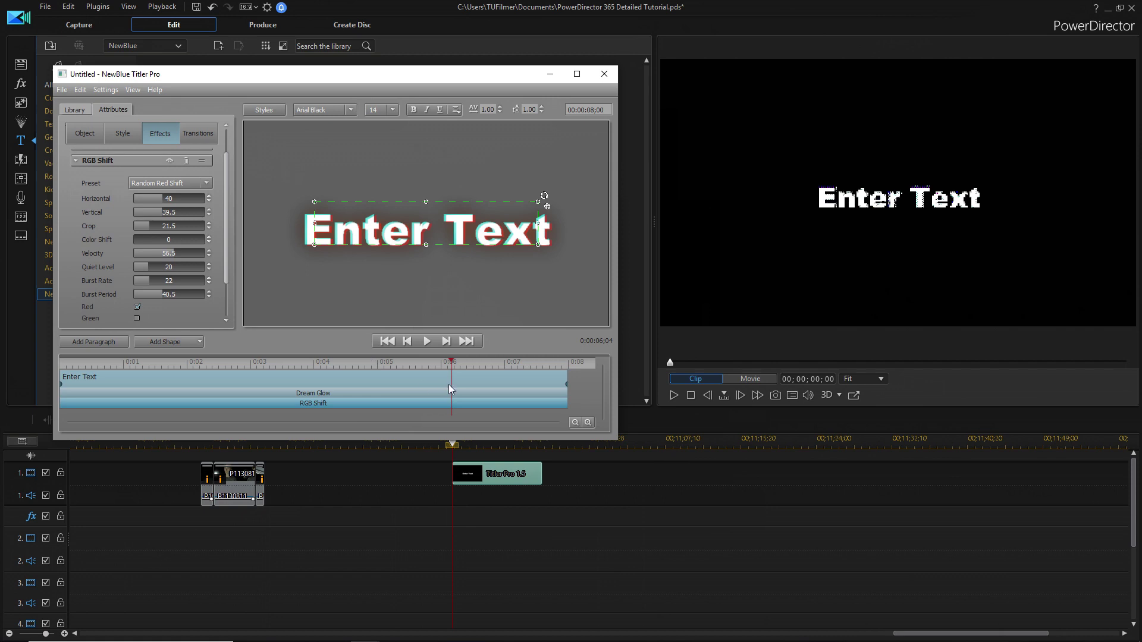
drag(448, 384, 20, 379)
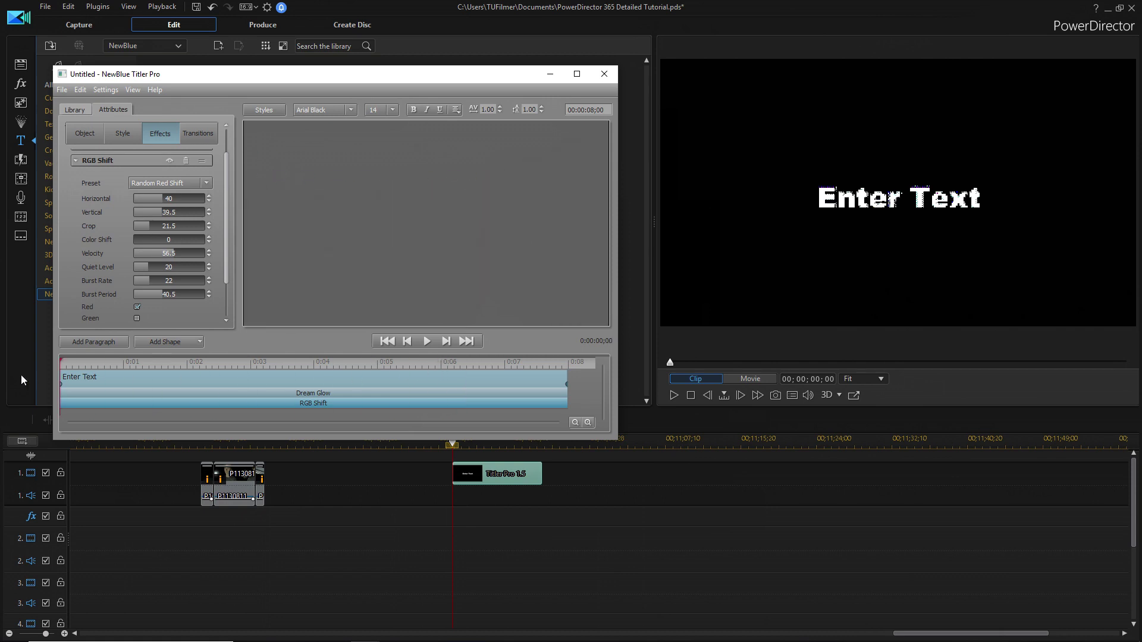
Step: Set the RGB Shift preset to Explosive Fidgeting and preview the animation
click(185, 187)
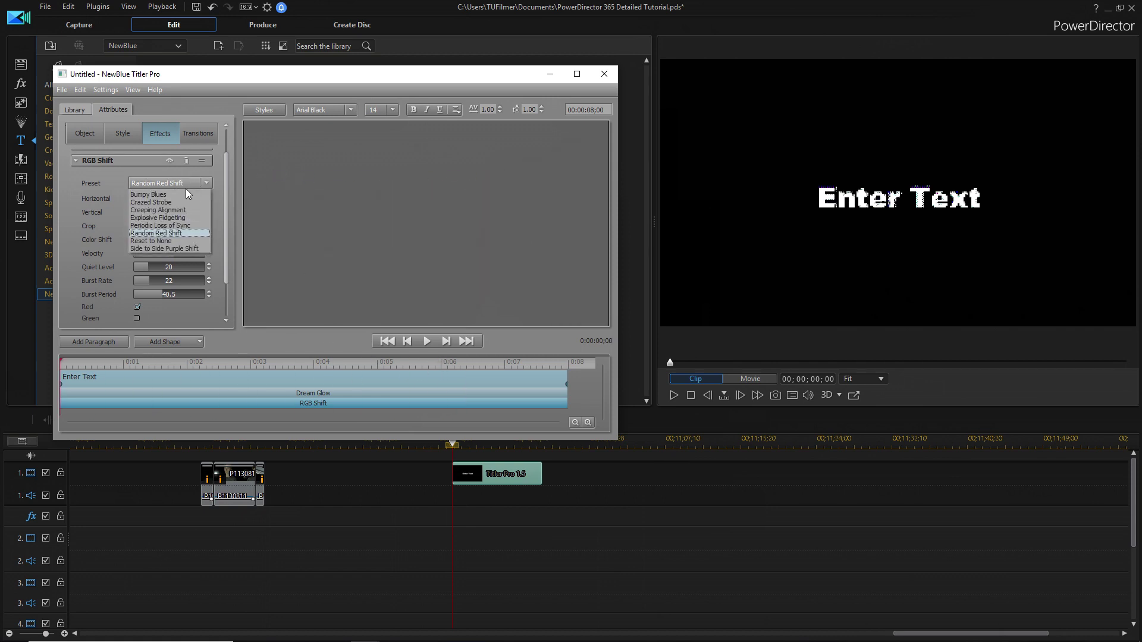
click(194, 219)
click(424, 341)
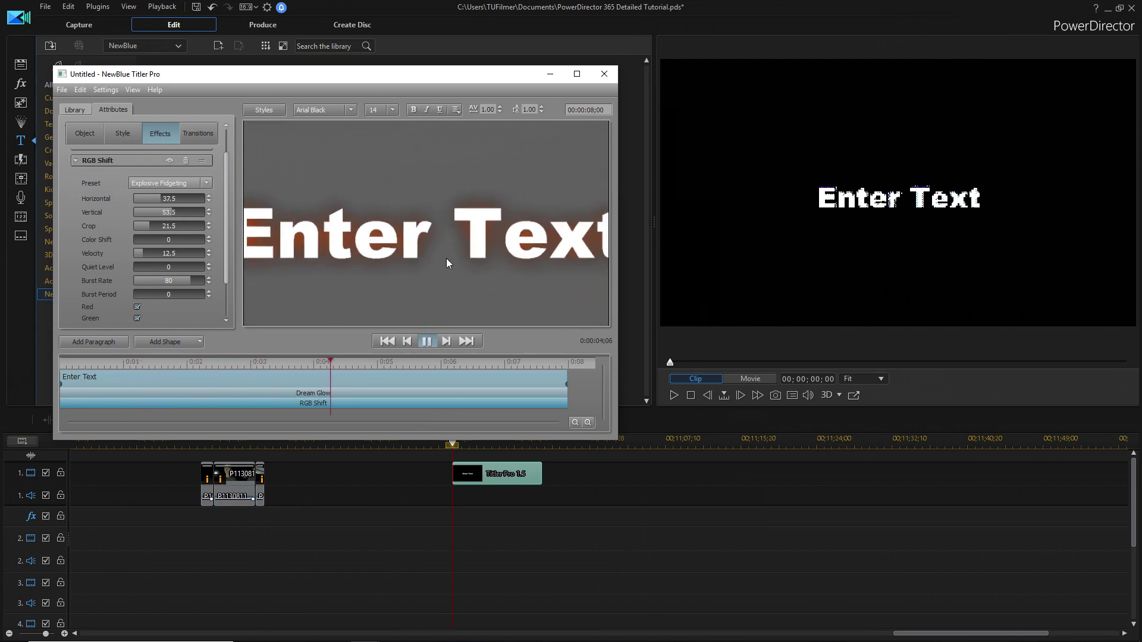
click(432, 339)
click(74, 109)
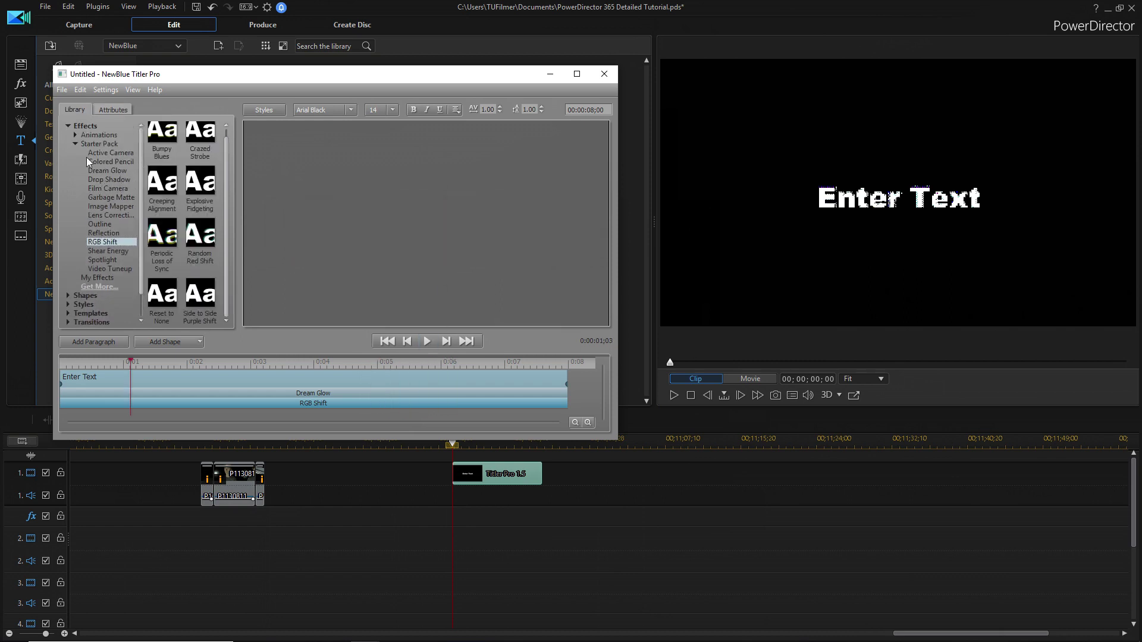
click(75, 144)
Step: Raise the 3D face extrusion to 95.6, layer depth to 100 and widen the lettering
drag(315, 361, 359, 360)
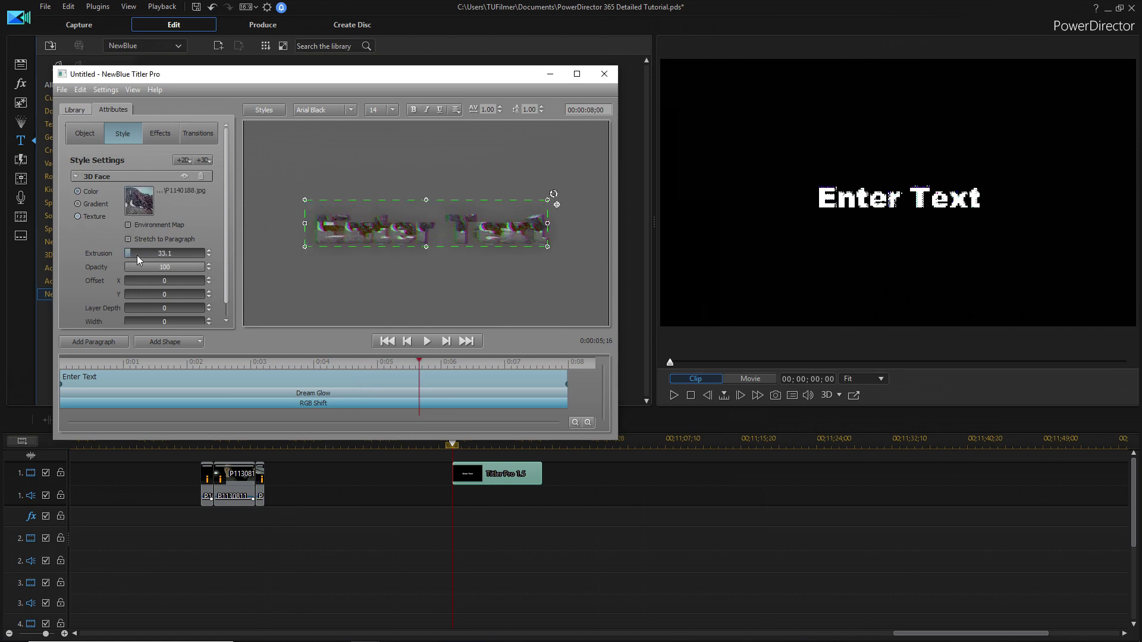
drag(137, 255, 312, 258)
drag(205, 258, 273, 284)
scroll(166, 301, down, 1)
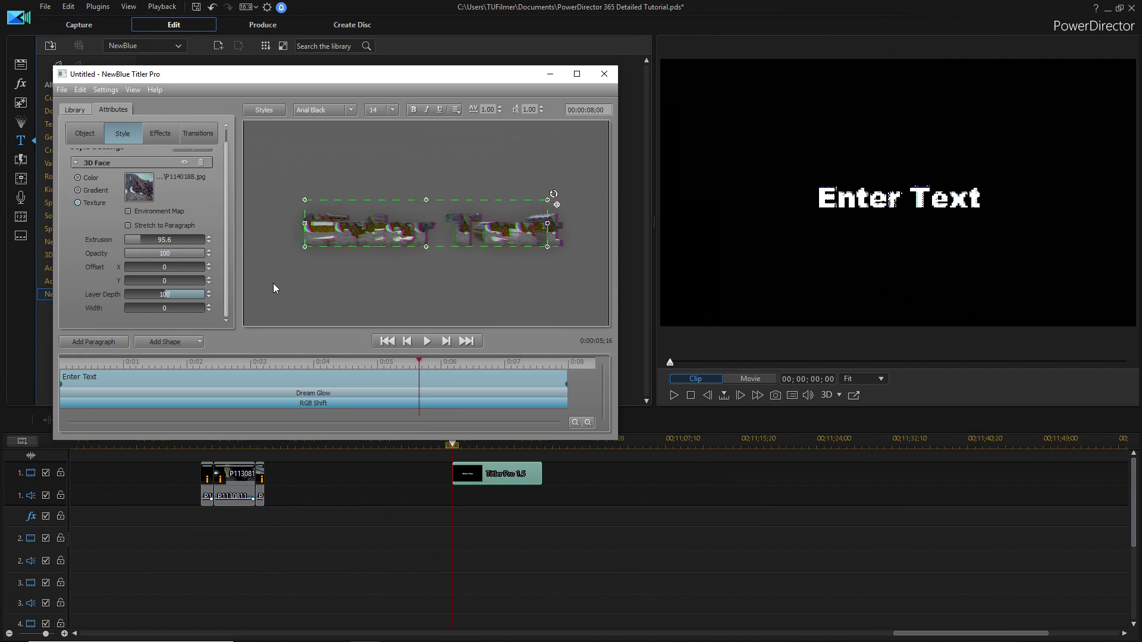
drag(173, 308, 245, 313)
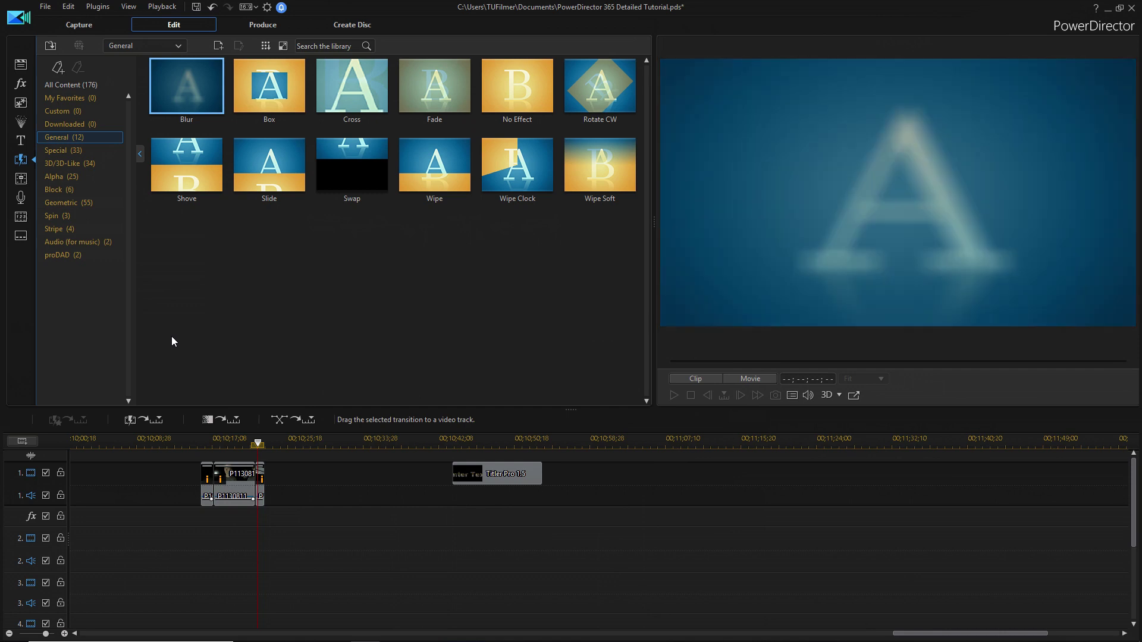
Step: Drop the proDAD Vitascene Transition onto the video clip and open its settings in Vitascene
click(84, 256)
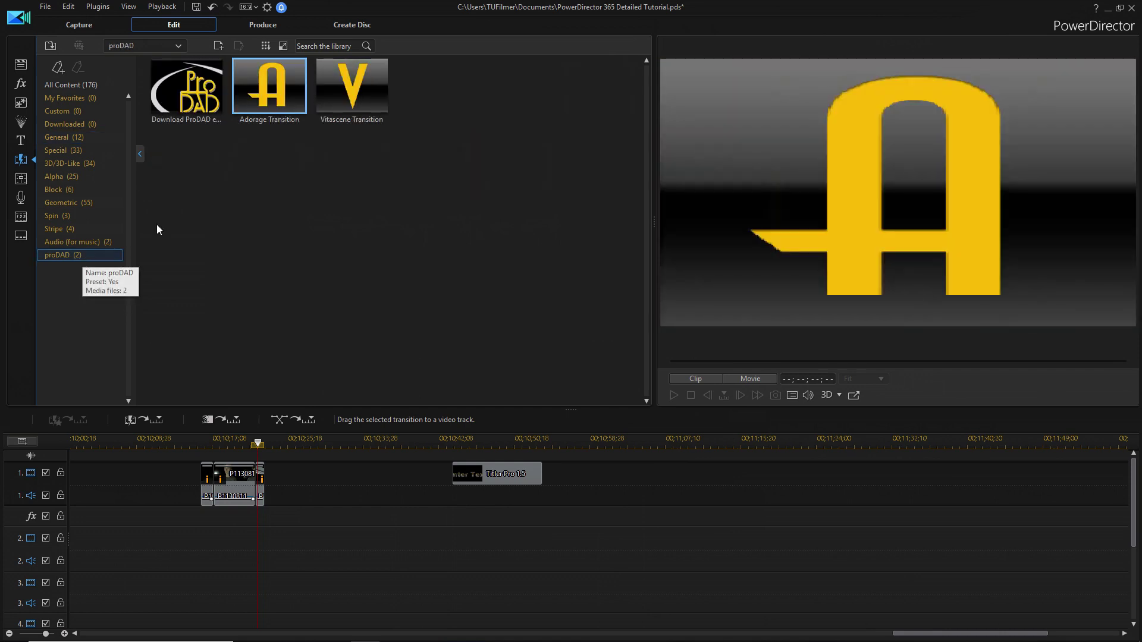
drag(373, 98, 247, 477)
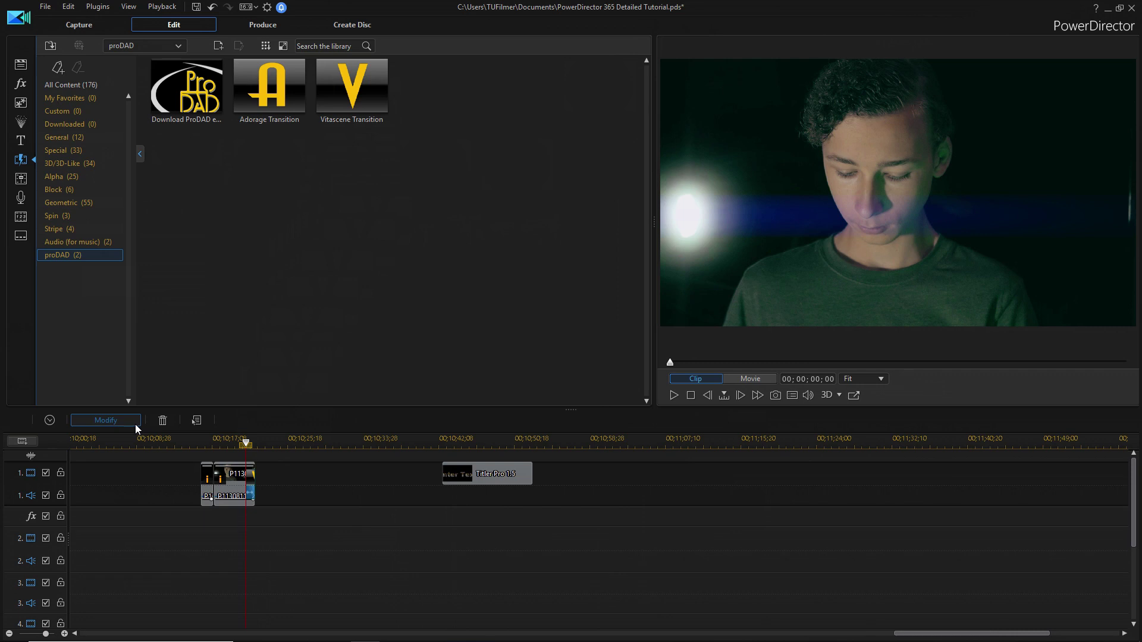
click(134, 423)
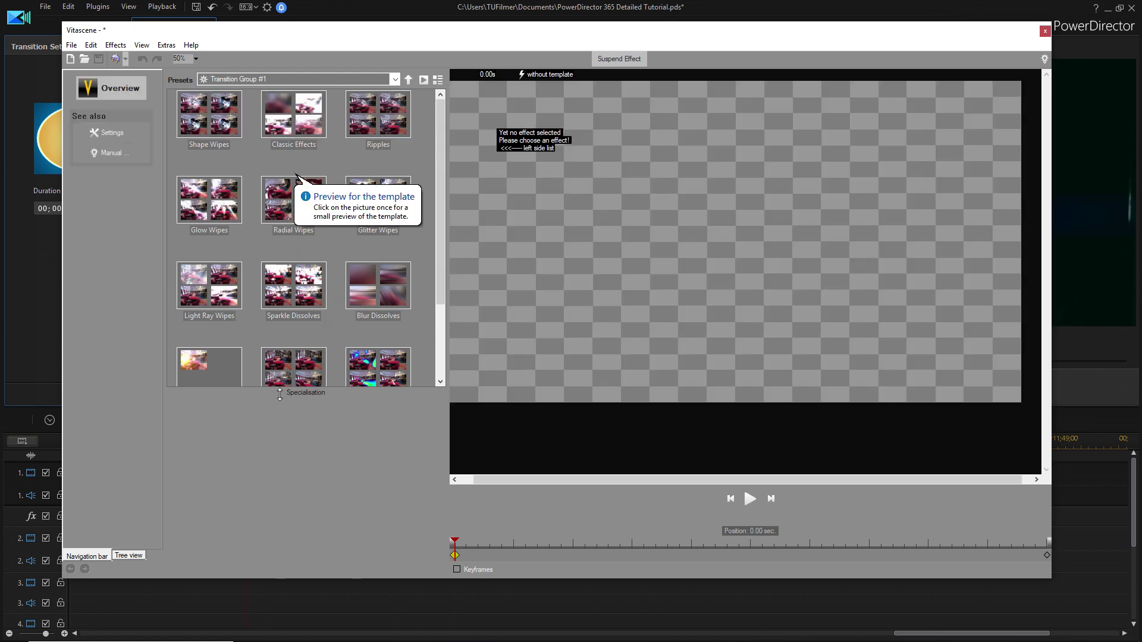
Step: Preview Corner Ripple #52, then Glow Circle Burst Wipe #23 with a pixelated mask; set Rays Length to 30
click(378, 114)
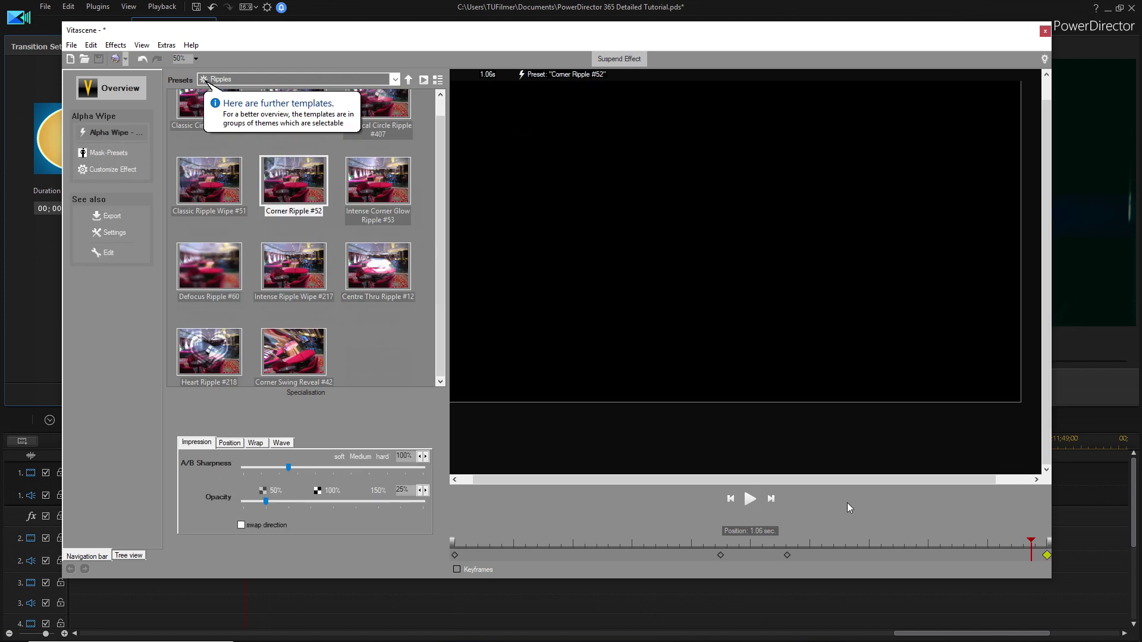
click(740, 502)
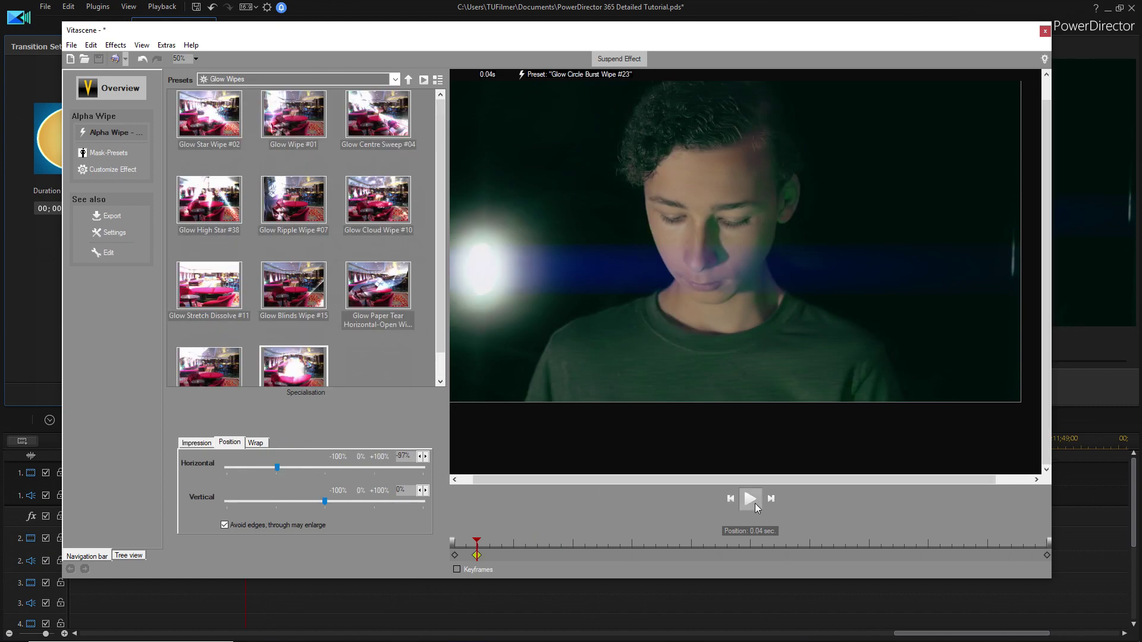
click(750, 499)
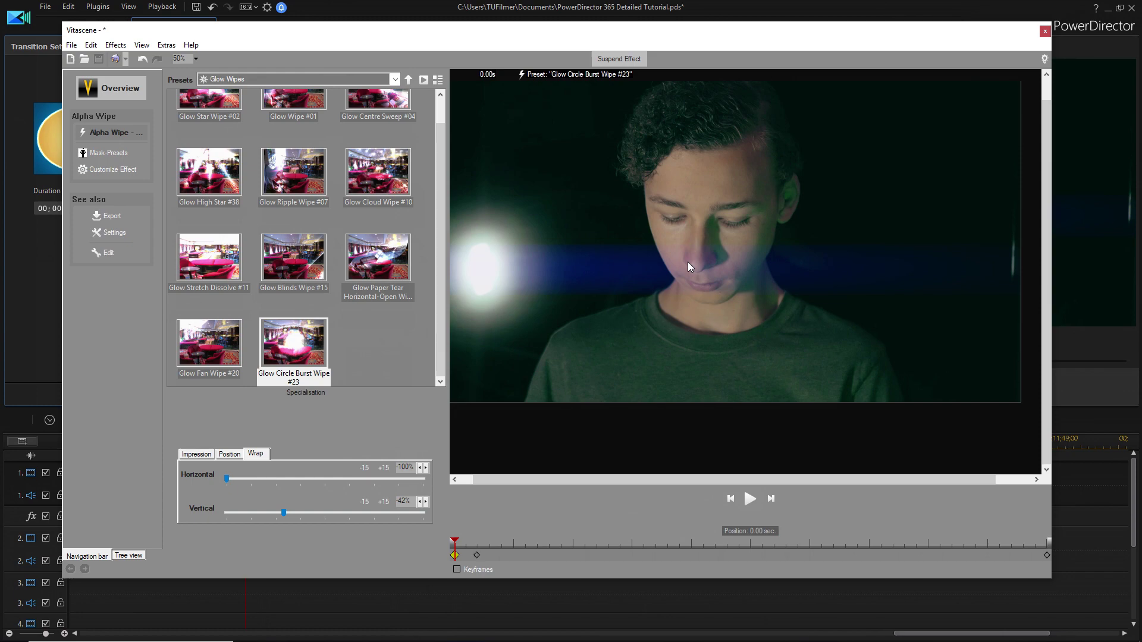
click(743, 496)
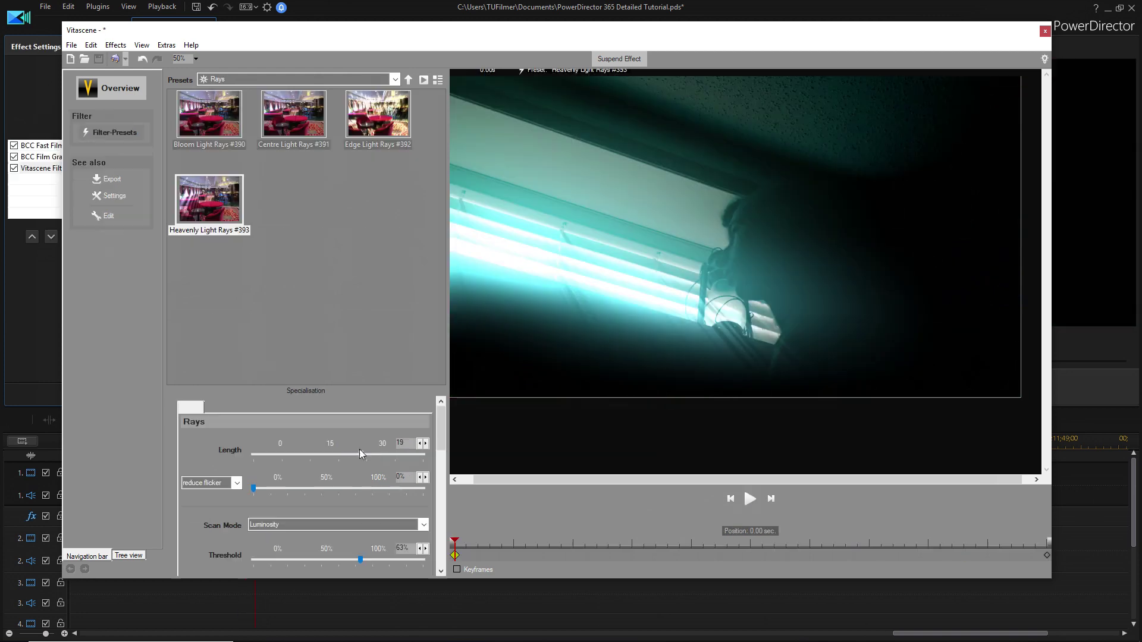
drag(360, 448, 436, 445)
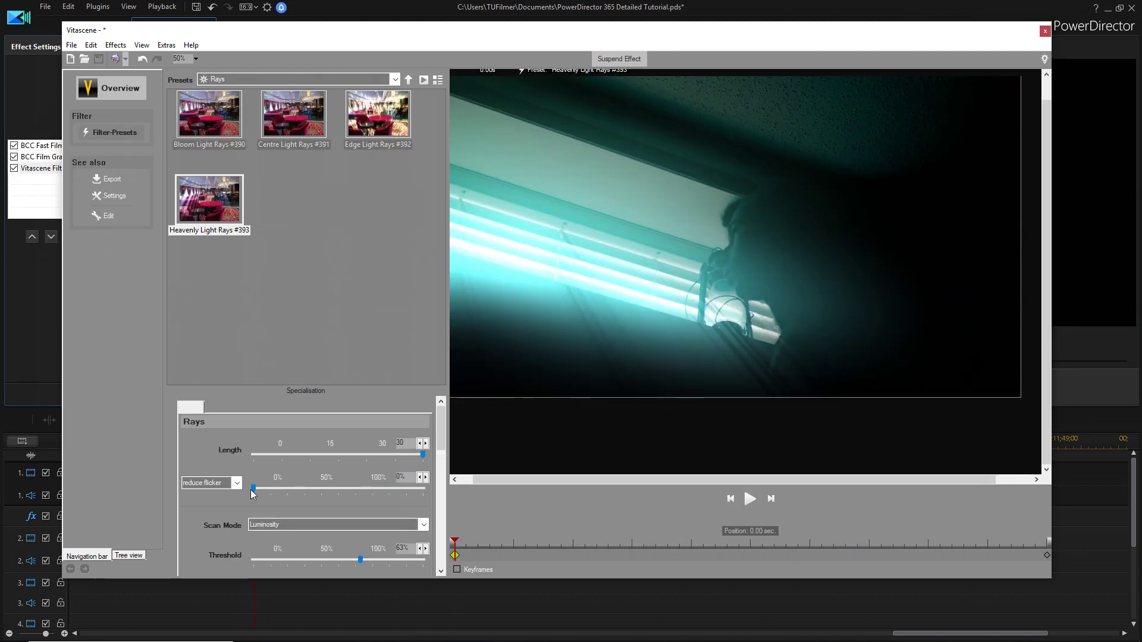
Step: Set the light rays' reduce flicker to 52% and raise the Threshold to 68%
drag(253, 489, 358, 496)
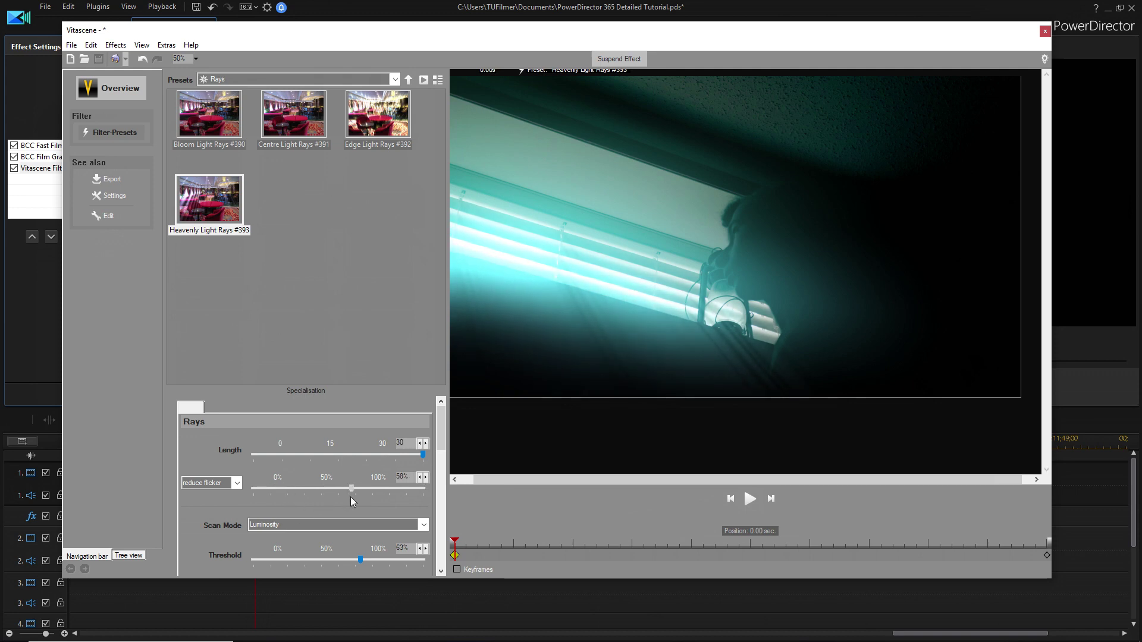
drag(440, 407, 438, 429)
mouse_move(360, 470)
mouse_down()
mouse_move(336, 469)
mouse_move(369, 465)
mouse_up()
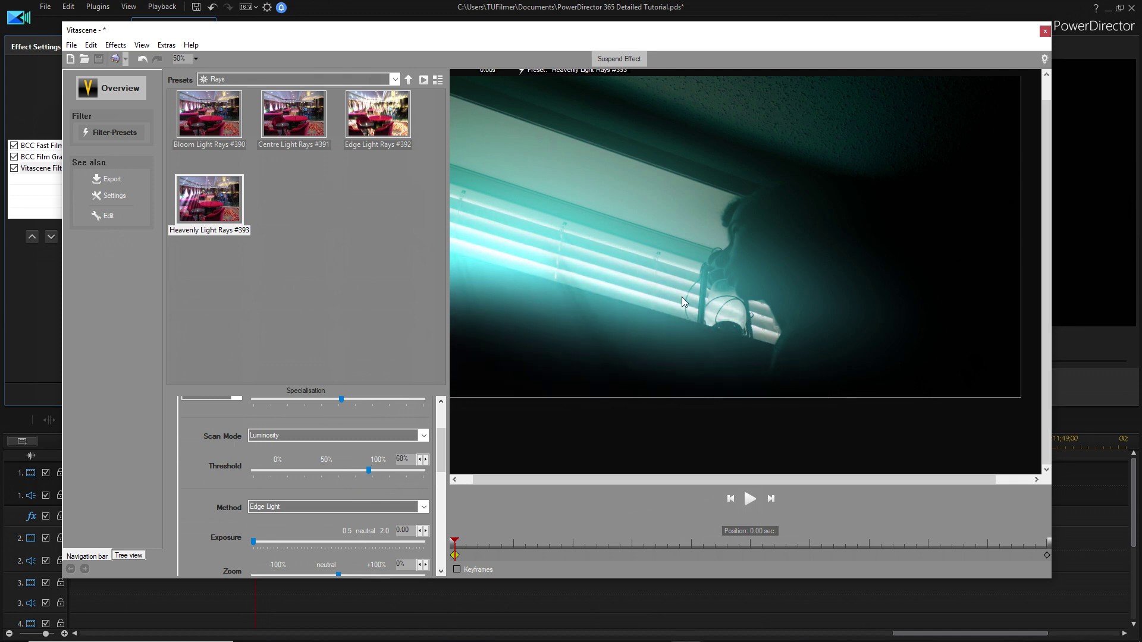
drag(443, 443, 464, 392)
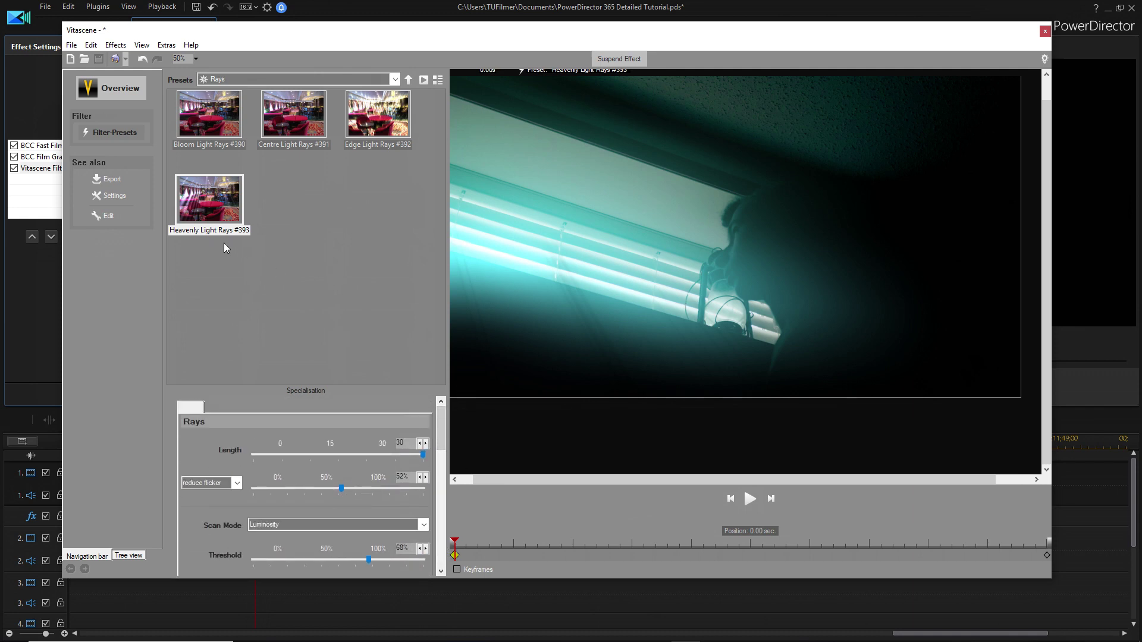